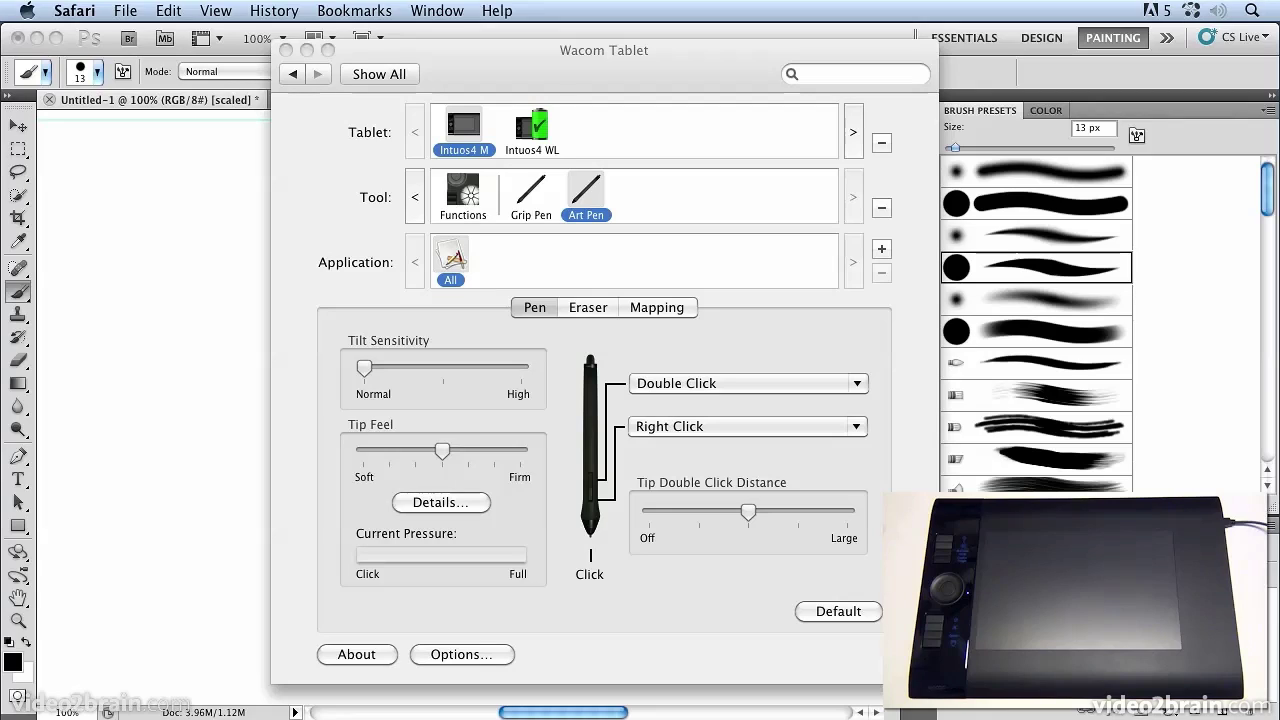
Compare the tilt sensitivity and tip feel settings of the Grip Pen and the Art Pen.
left_click(590, 73)
left_click_drag(590, 73, 588, 74)
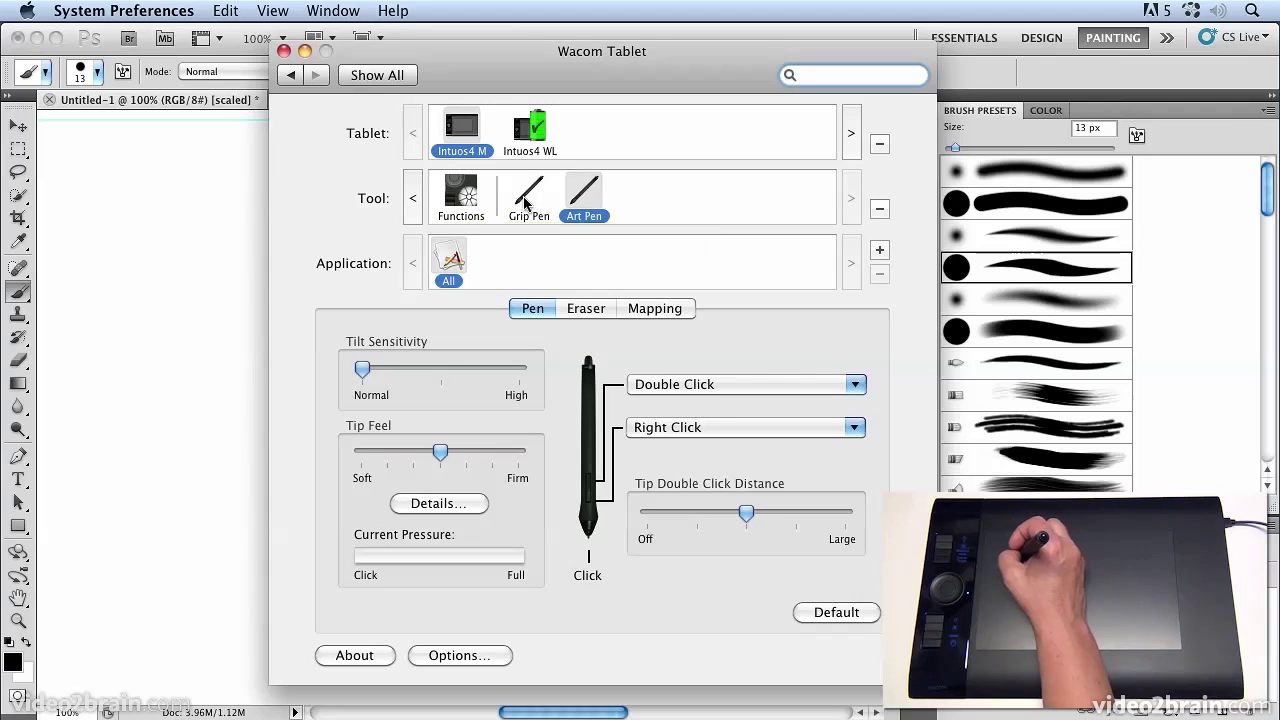
left_click(525, 206)
left_click(584, 199)
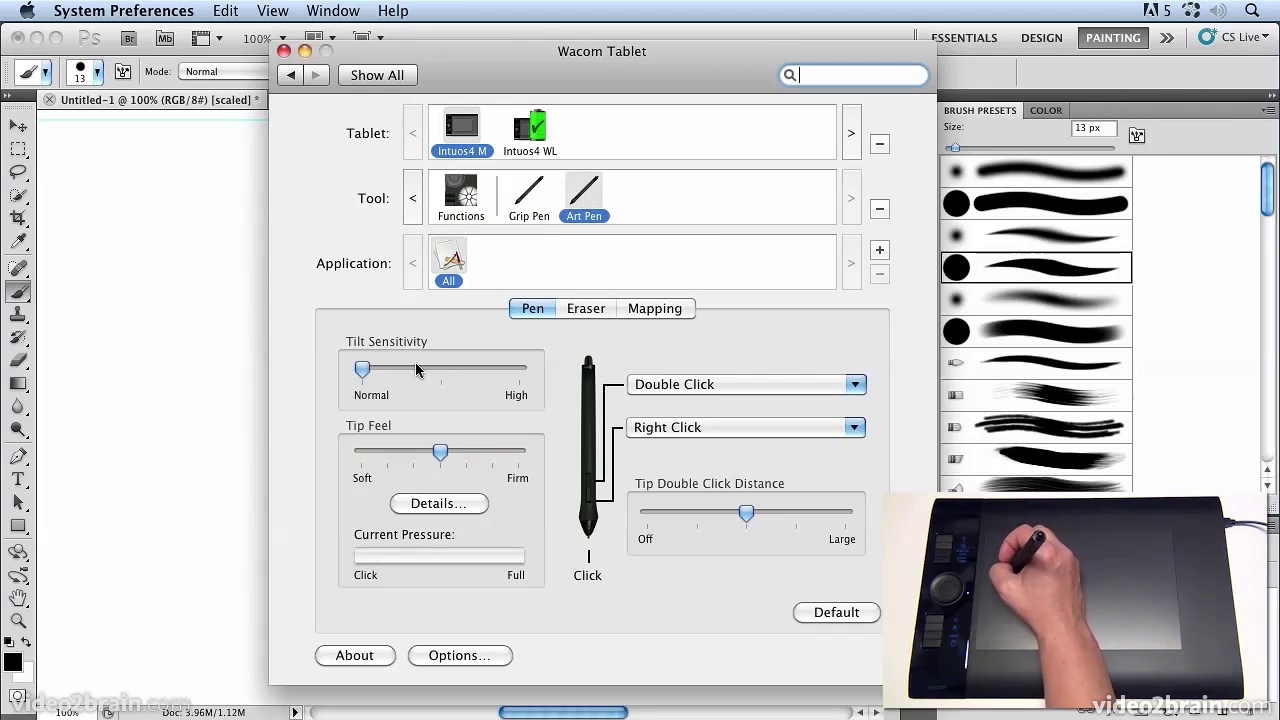
left_click(522, 205)
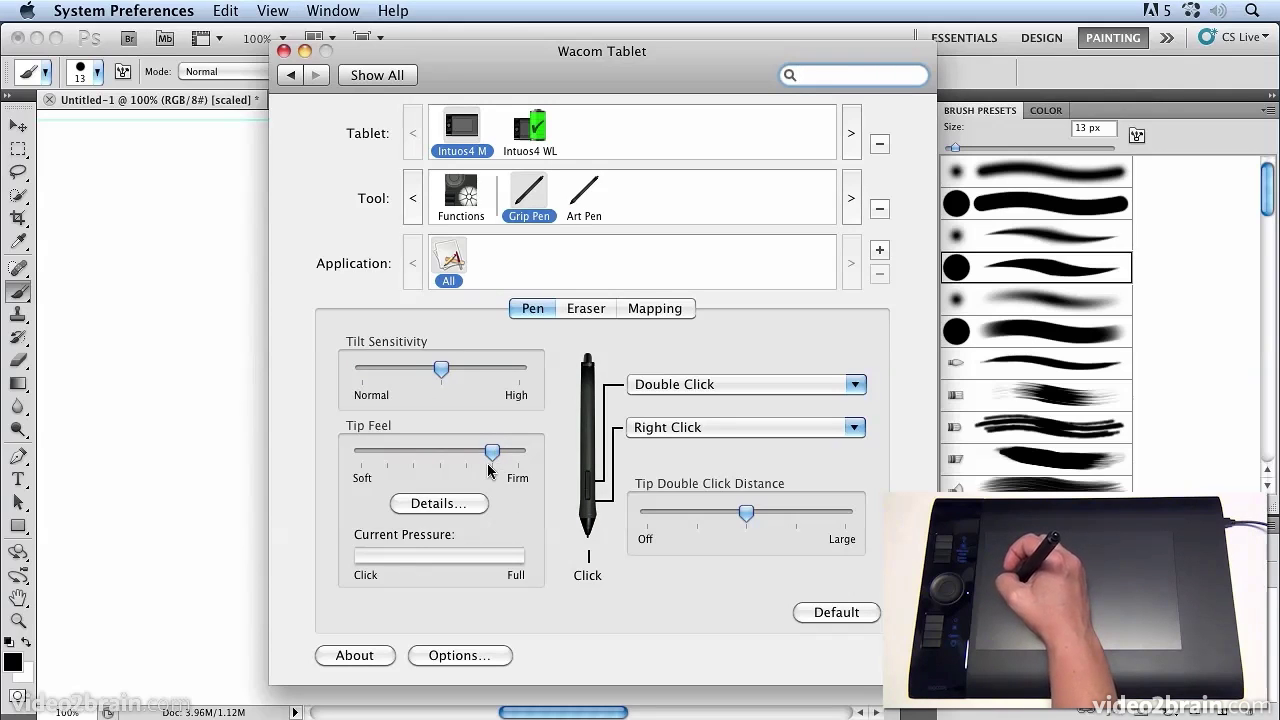
left_click(586, 203)
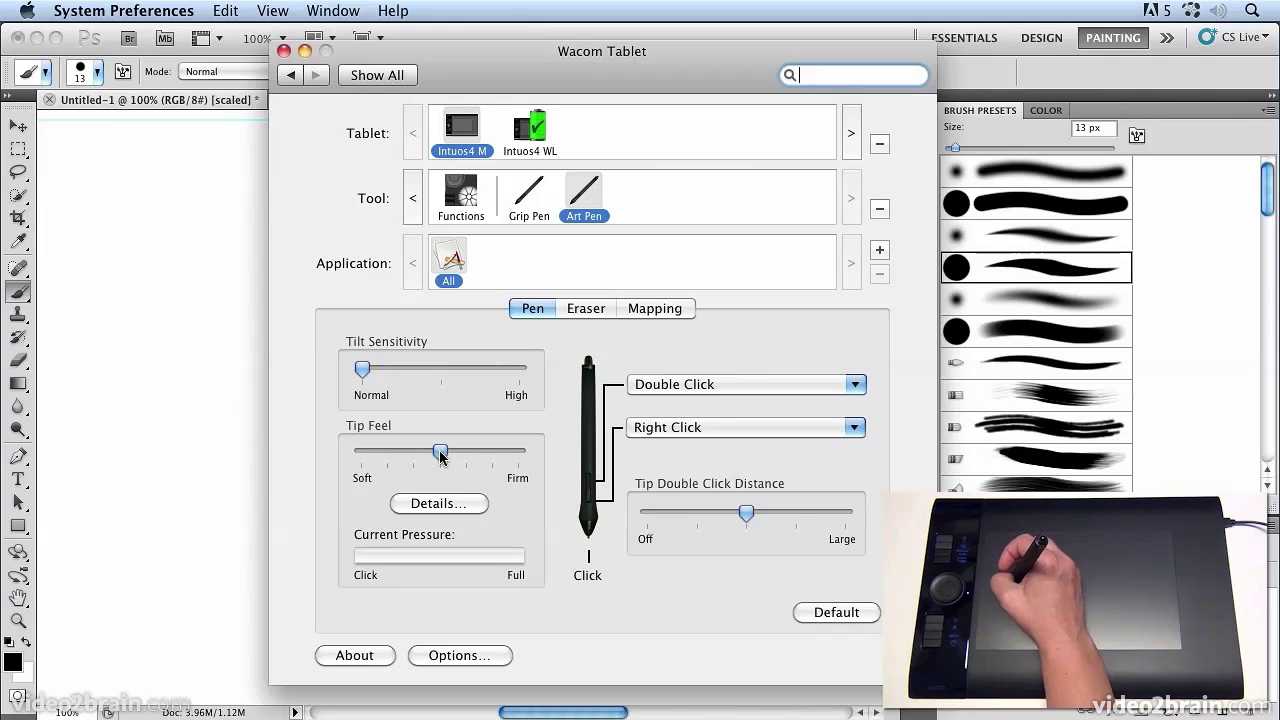
Set the Art Pen's tip feel to the firmest level and compare it with the Grip Pen's settings.
left_click_drag(440, 455, 464, 455)
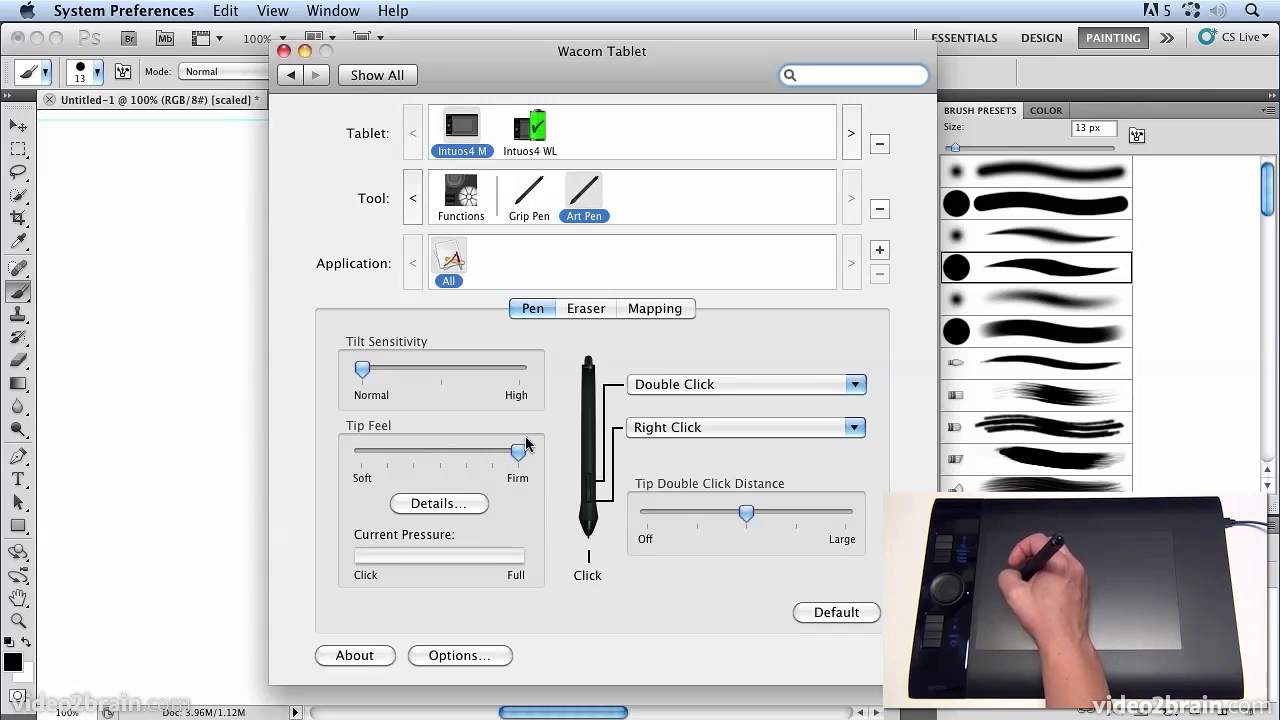
left_click(528, 198)
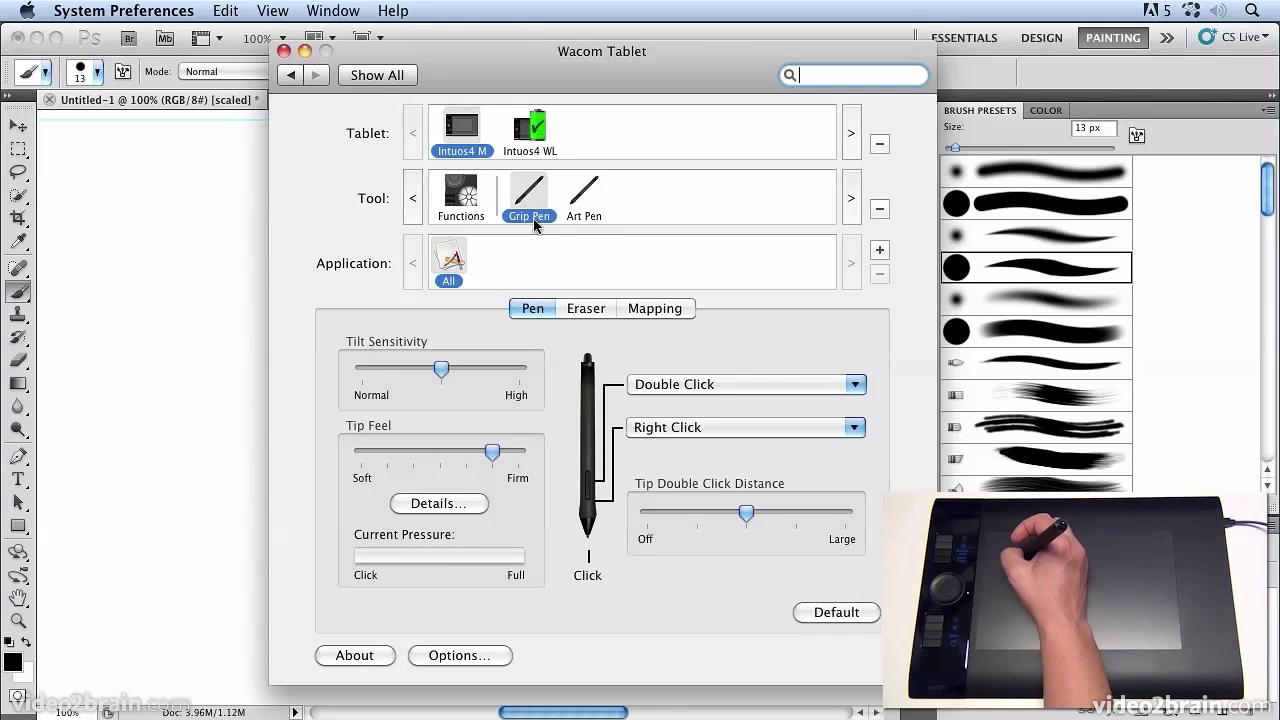
left_click(586, 206)
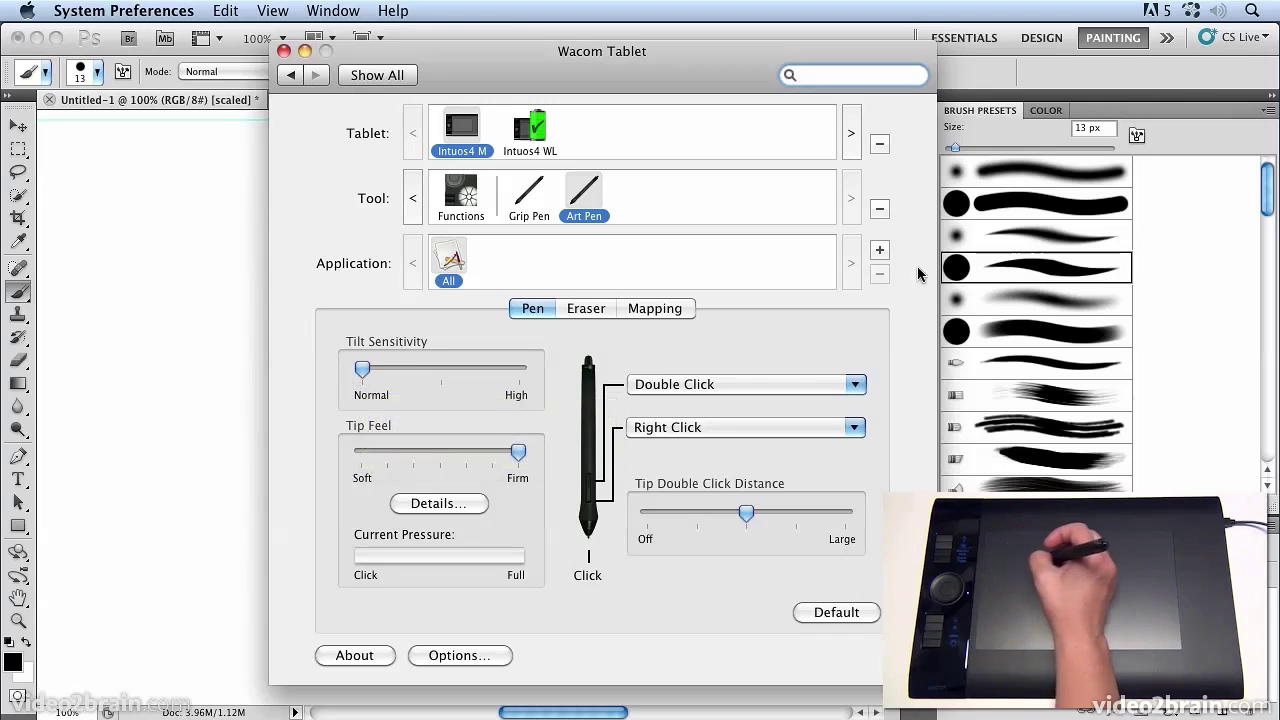
Switch to Photoshop and paint a winding line diagonally across the canvas with the 13 px hard round brush, varying the pen pressure.
left_click(1024, 270)
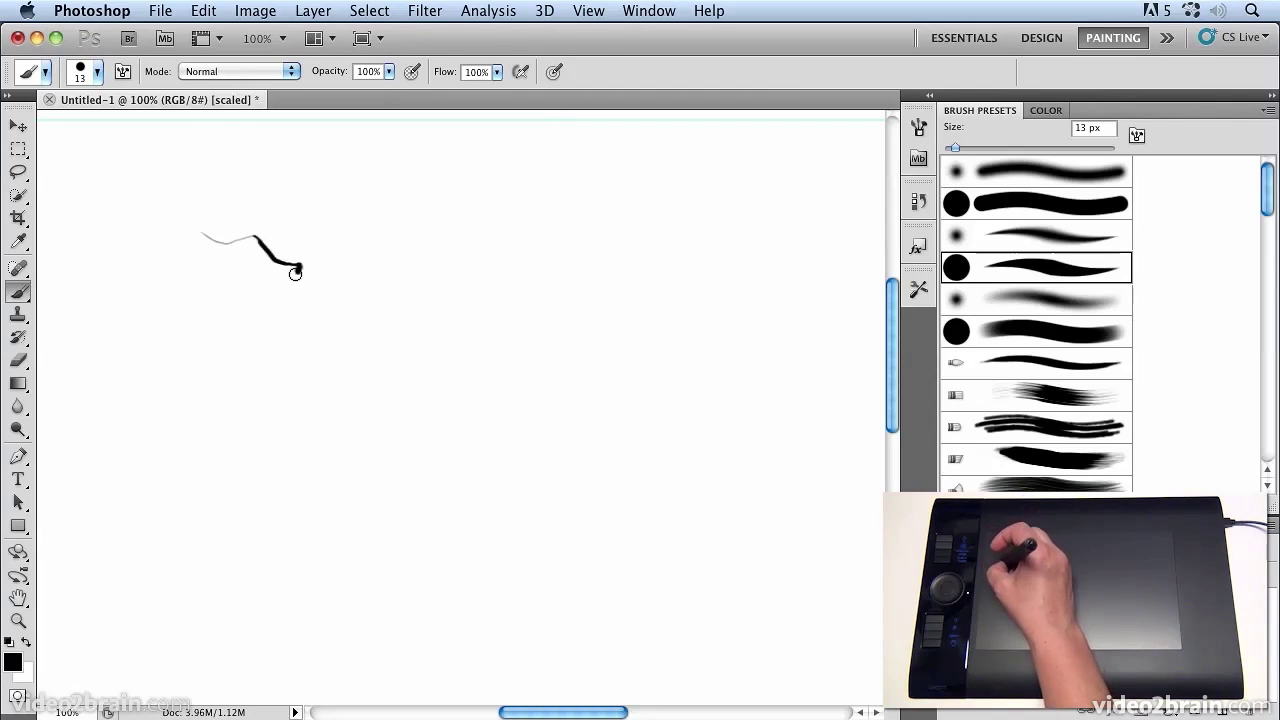
left_click_drag(320, 290, 449, 265)
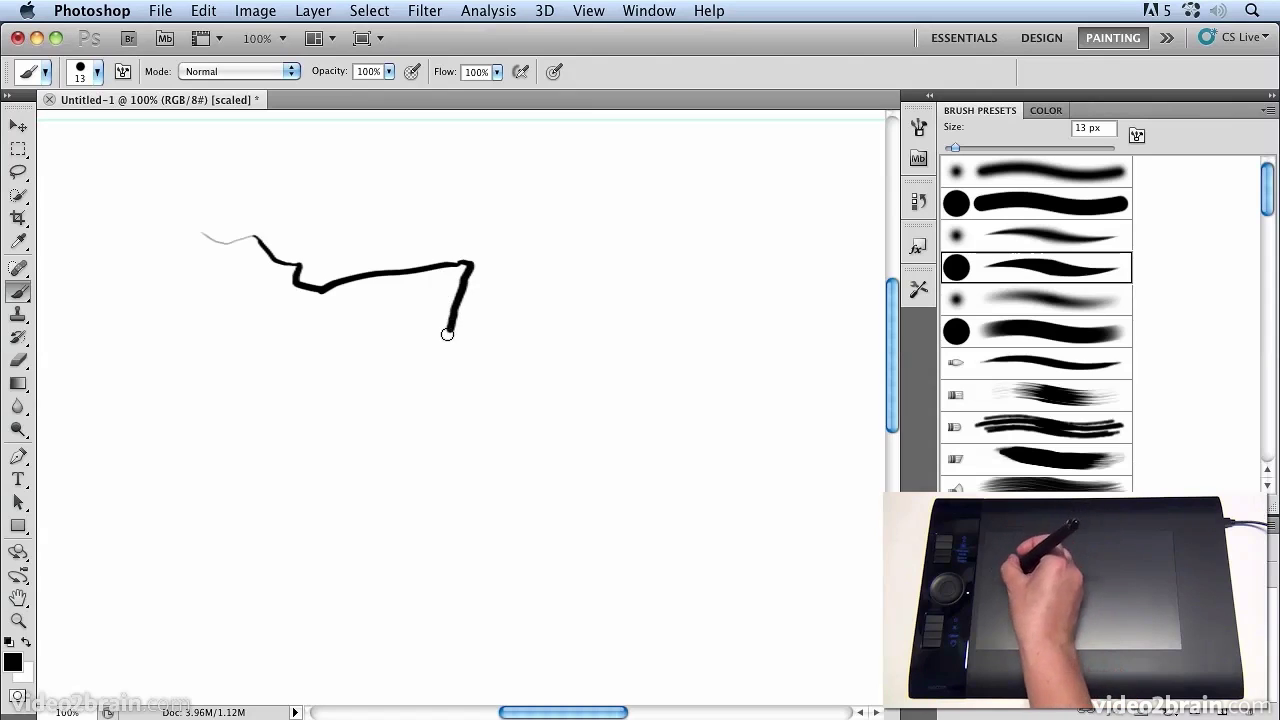
mouse_move(441, 339)
left_mouse_down()
mouse_move(462, 311)
mouse_move(481, 314)
mouse_move(501, 372)
mouse_move(545, 379)
mouse_move(541, 353)
mouse_move(563, 334)
mouse_move(619, 319)
mouse_move(632, 369)
left_mouse_up()
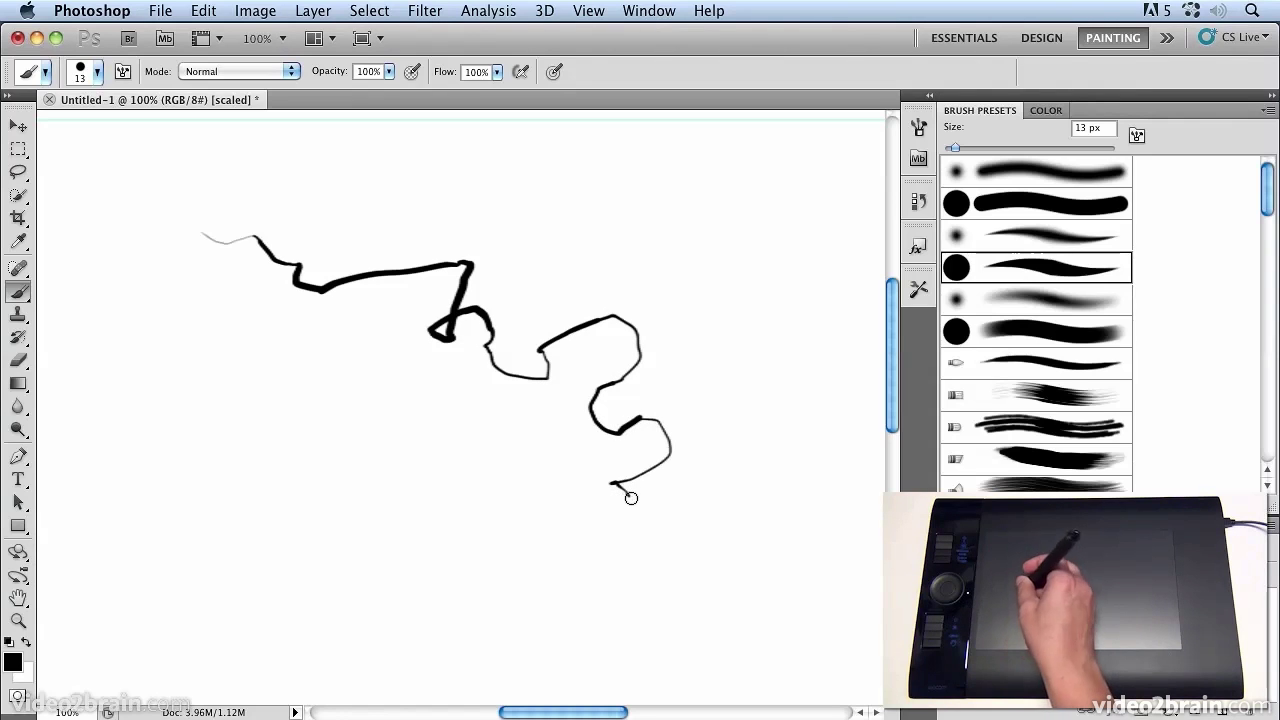
left_click_drag(631, 497, 753, 569)
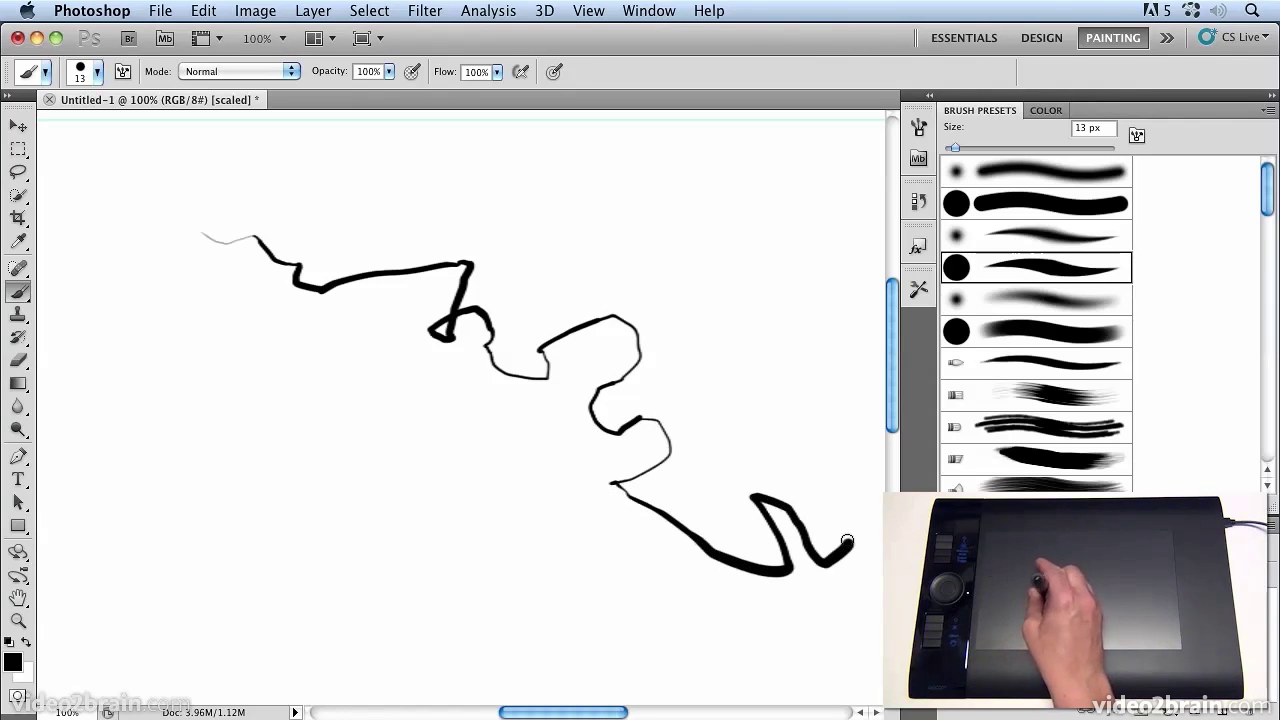
Look at the tablet settings again, return to Photoshop and paint more winding lines of varying thickness below the first one.
key("super+Tab")
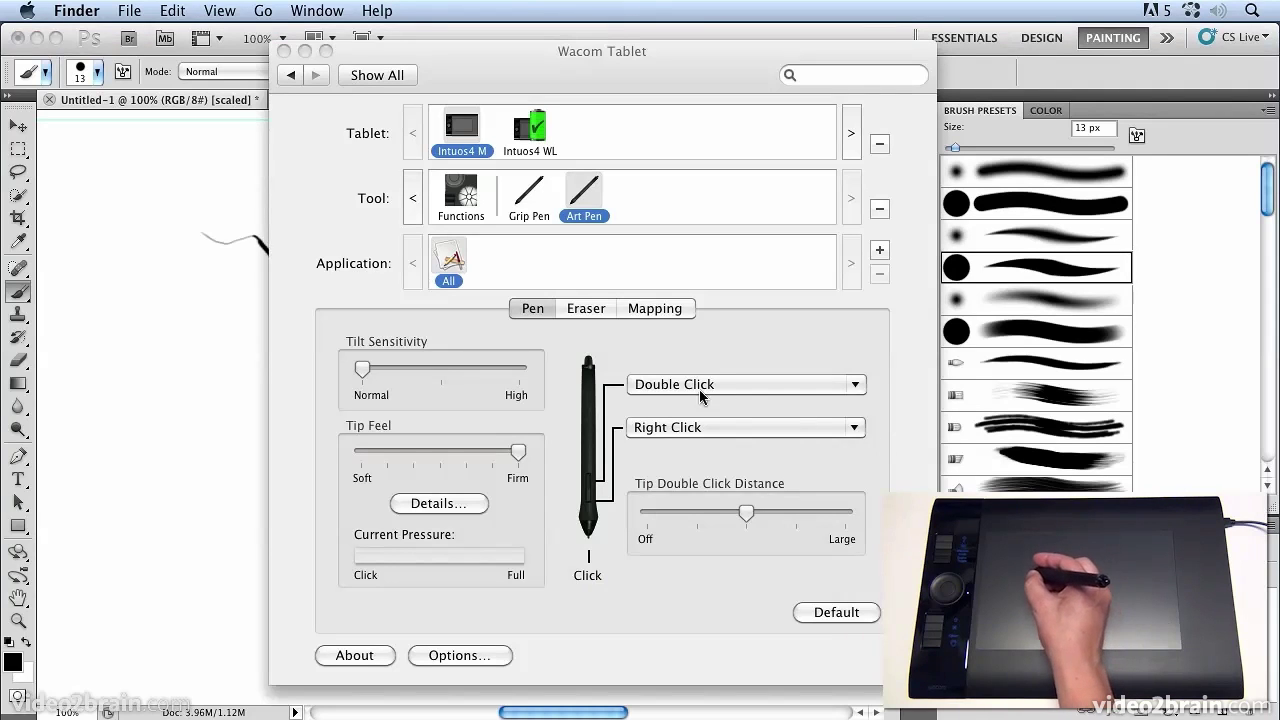
left_click(245, 308)
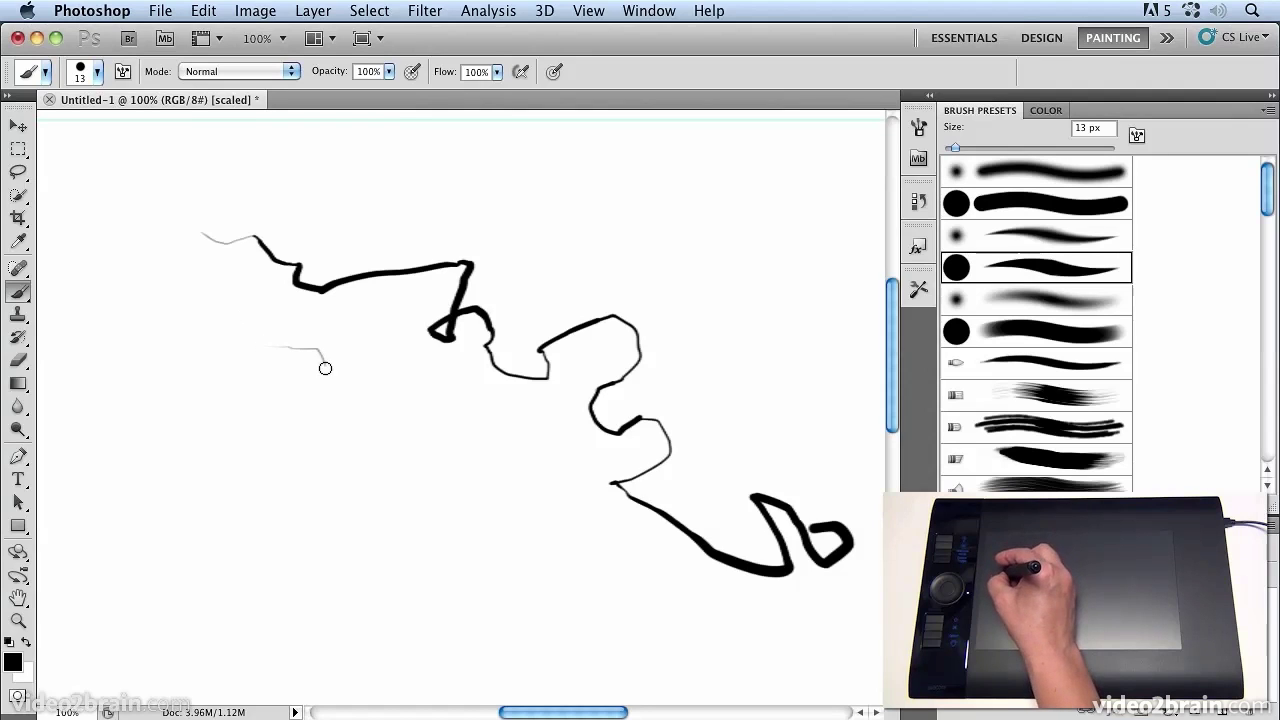
mouse_move(337, 387)
left_mouse_down()
mouse_move(375, 440)
mouse_move(415, 451)
left_mouse_up()
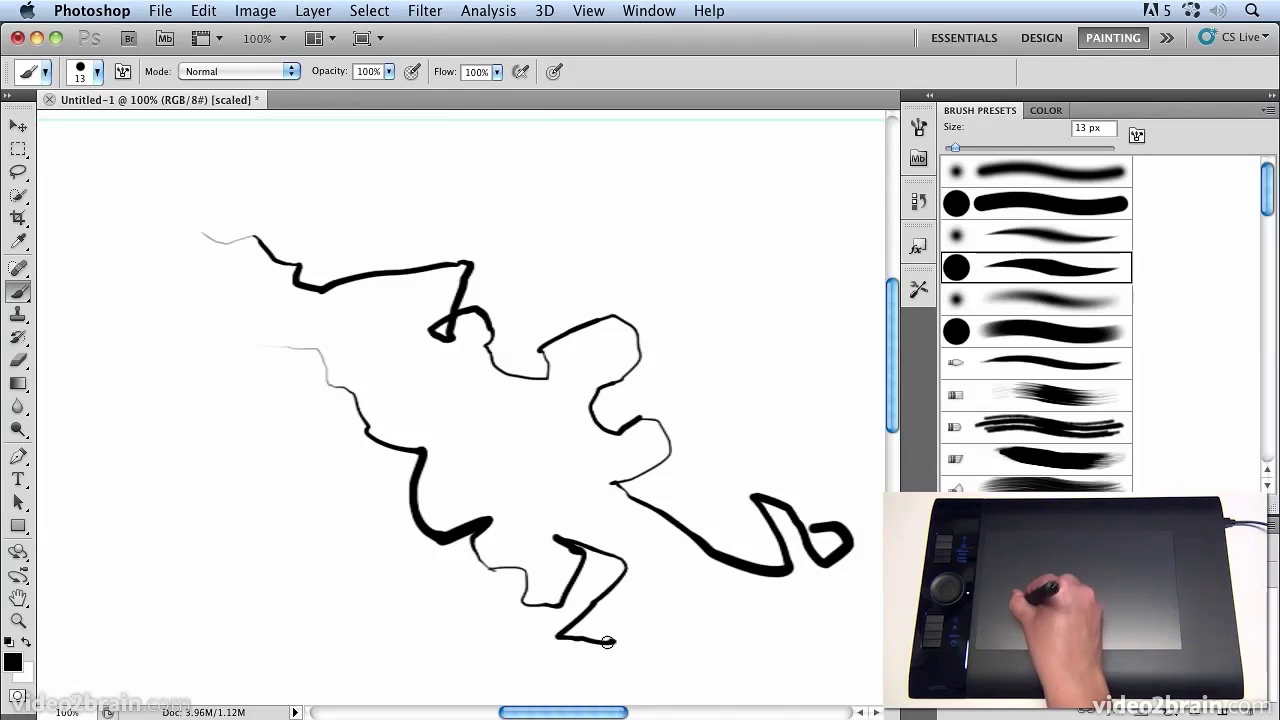
mouse_move(669, 605)
left_mouse_down()
mouse_move(757, 650)
mouse_move(703, 604)
mouse_move(782, 640)
mouse_move(823, 598)
mouse_move(791, 592)
mouse_move(829, 625)
mouse_move(845, 663)
mouse_move(607, 645)
mouse_move(585, 632)
mouse_move(625, 578)
mouse_move(631, 519)
mouse_move(473, 479)
left_mouse_up()
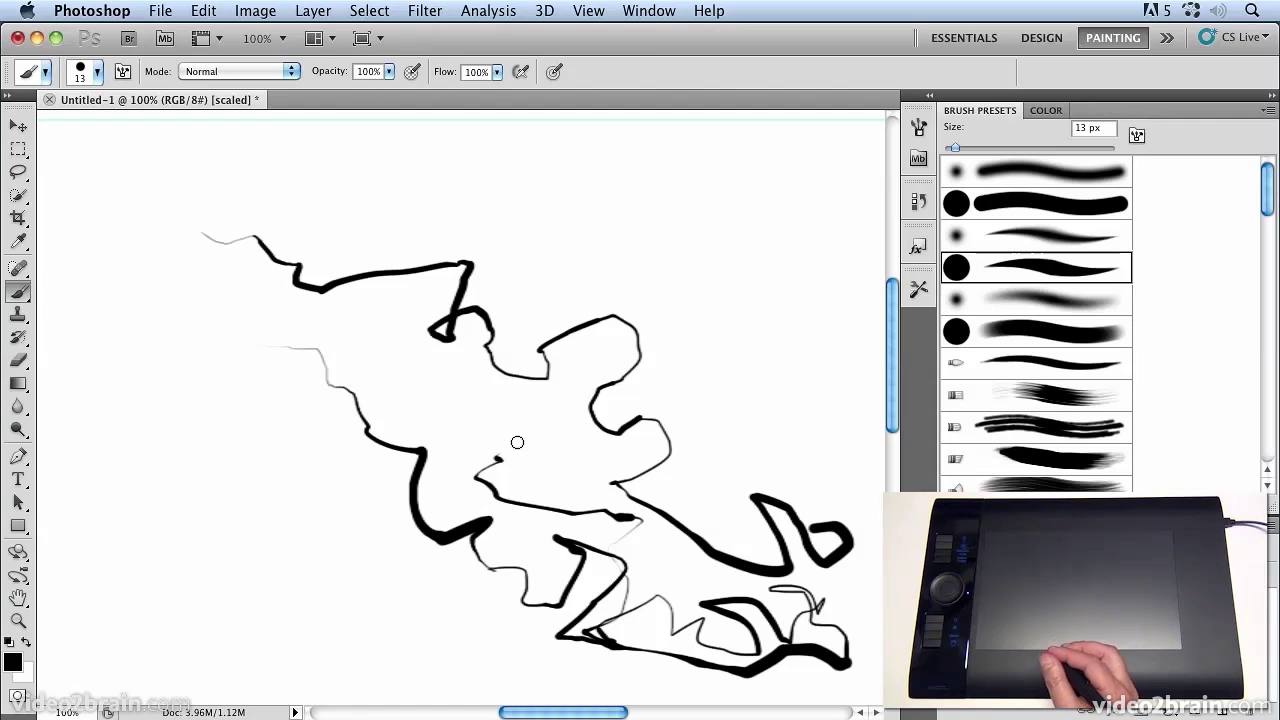
Undo all the painted lines to clear the canvas.
key("alt+super+z")
key("ctrl+alt+z")
key("ctrl+alt+z")
key("ctrl+alt+z")
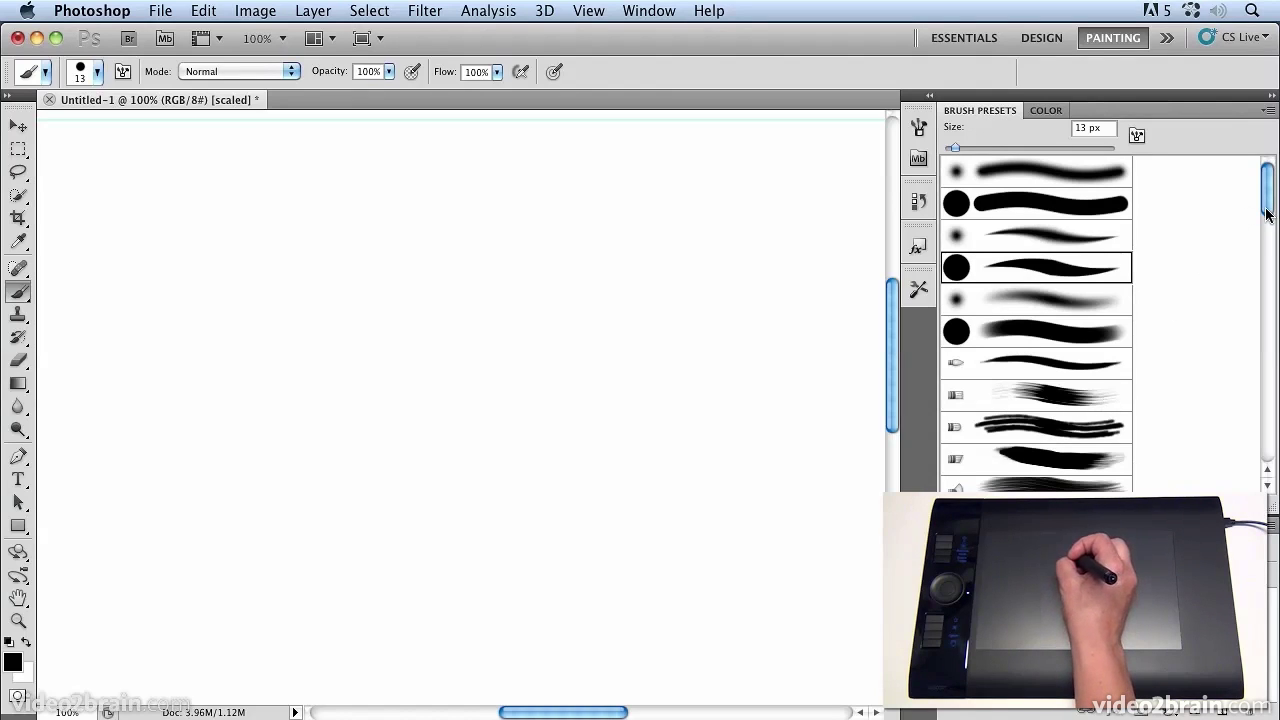
Select the fan-shaped bristle brush preset and paint a short test stroke on the canvas.
left_click_drag(1267, 213, 1267, 238)
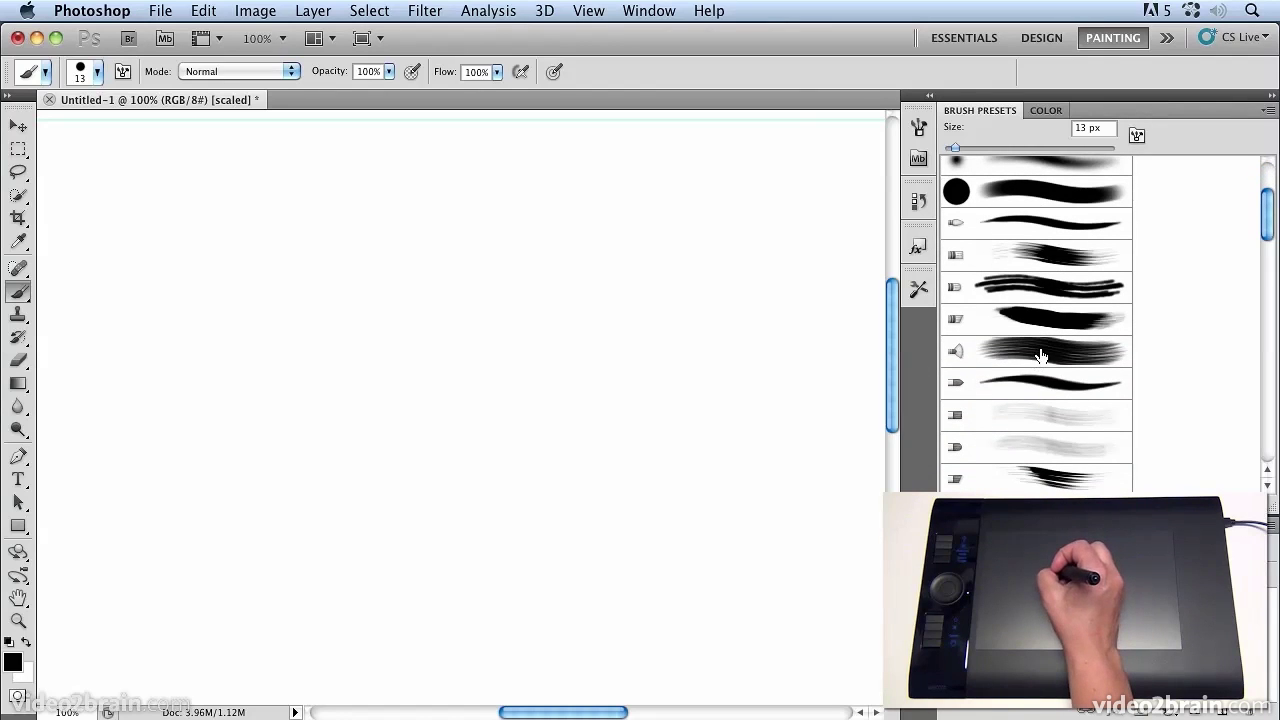
left_click(1040, 356)
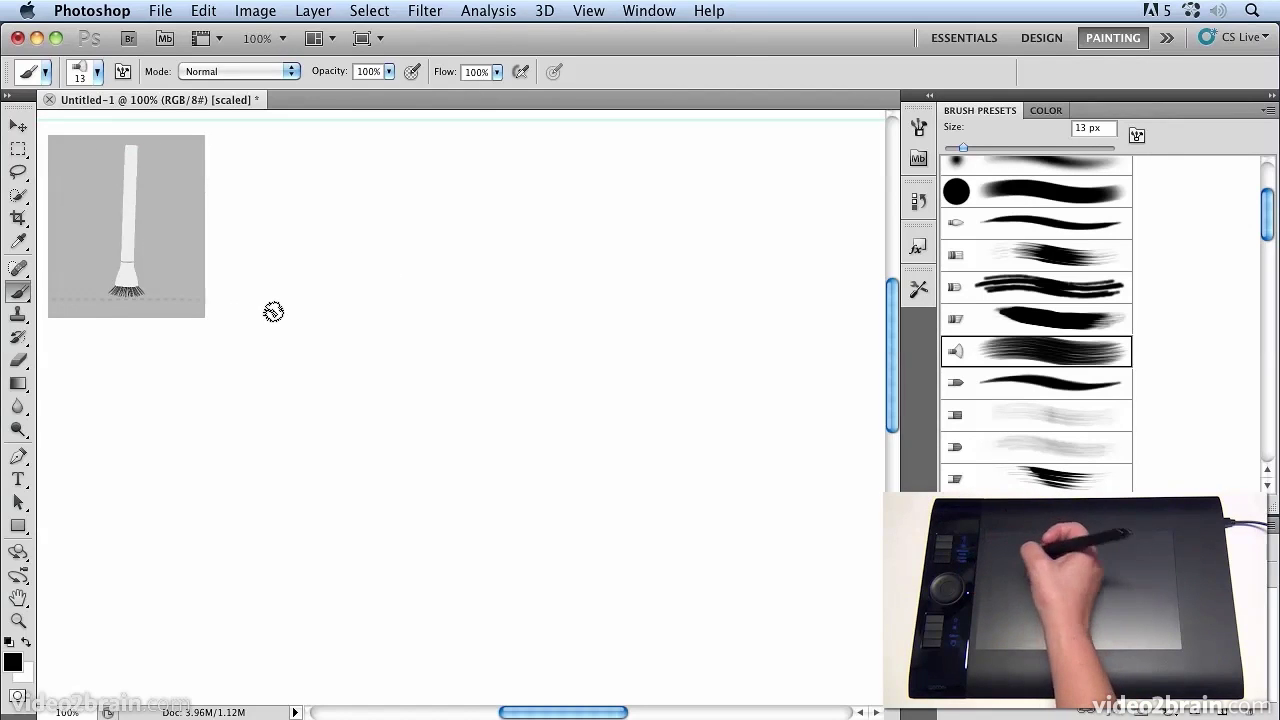
left_click_drag(412, 359, 393, 363)
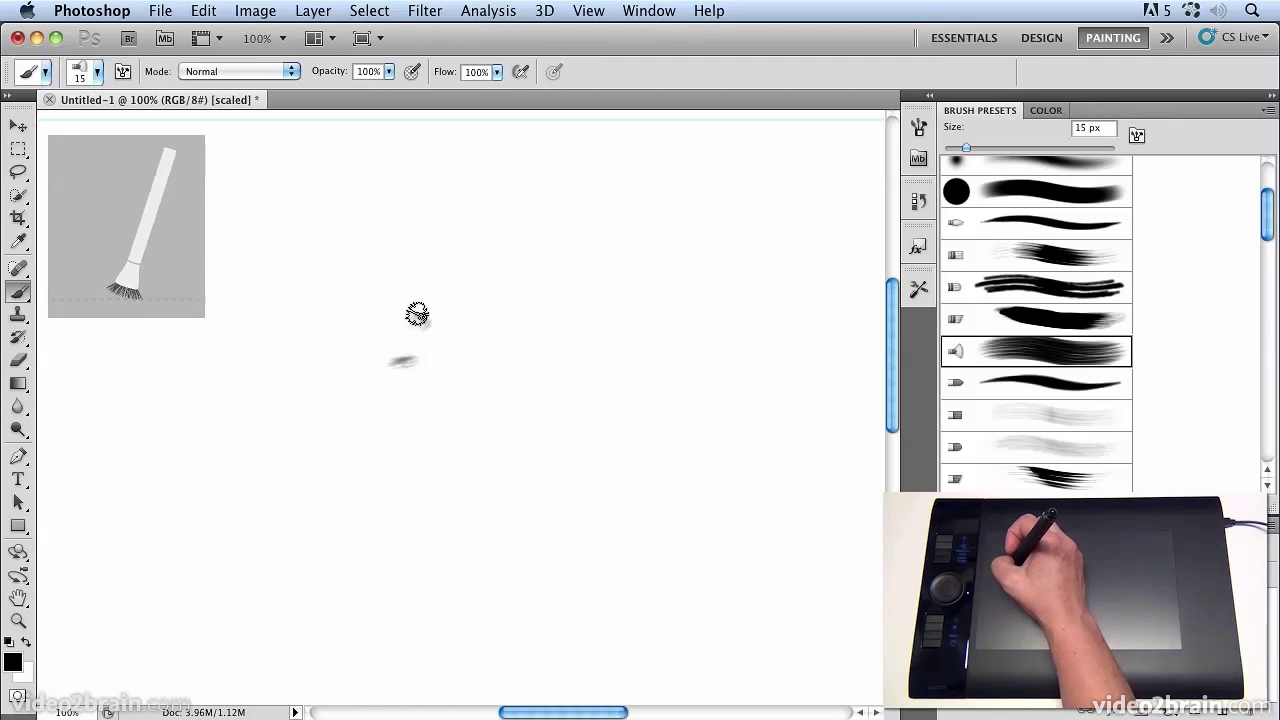
Enlarge the fan bristle brush to 175 px.
key("bracketright")
key("bracketright")
key("bracketright")
key("bracketright")
key("bracketright")
key("bracketright")
key("bracketright")
key("bracketright")
key("bracketright")
key("bracketright")
key("bracketright")
key("bracketright")
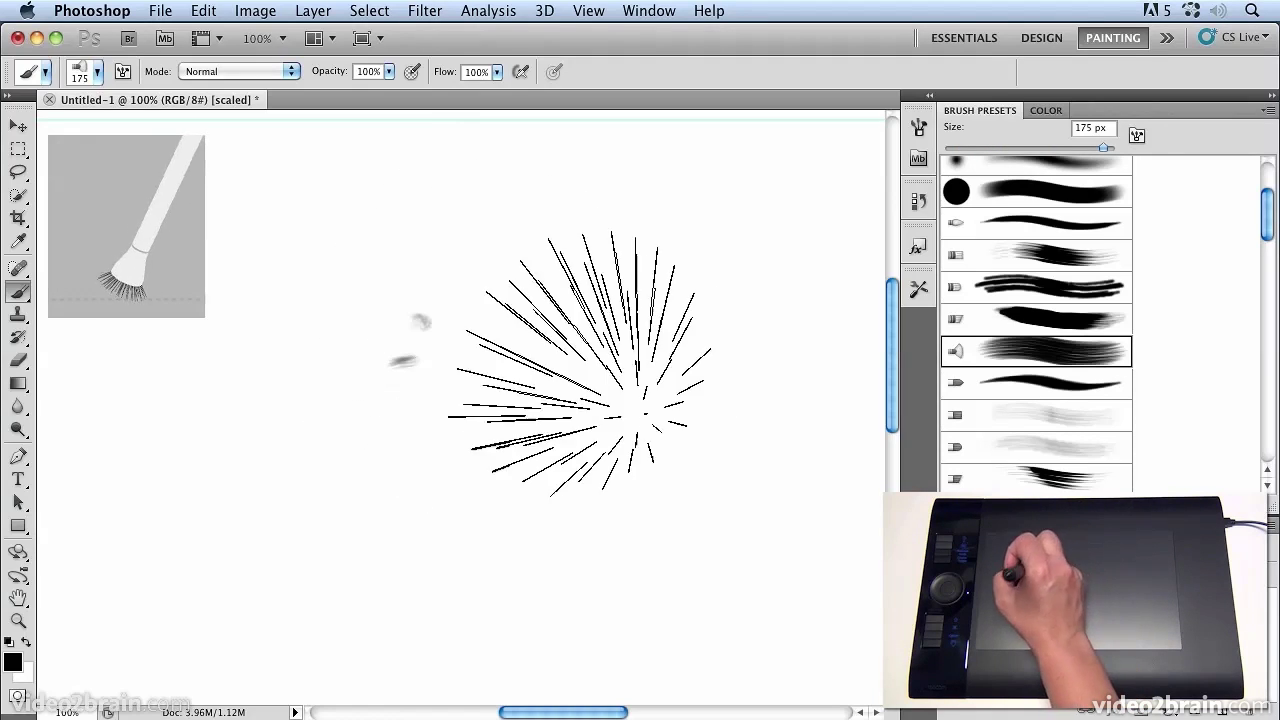
Paint overlapping strokes across the canvas with the 175 px fan bristle brush, varying the pen tilt.
left_click(522, 426)
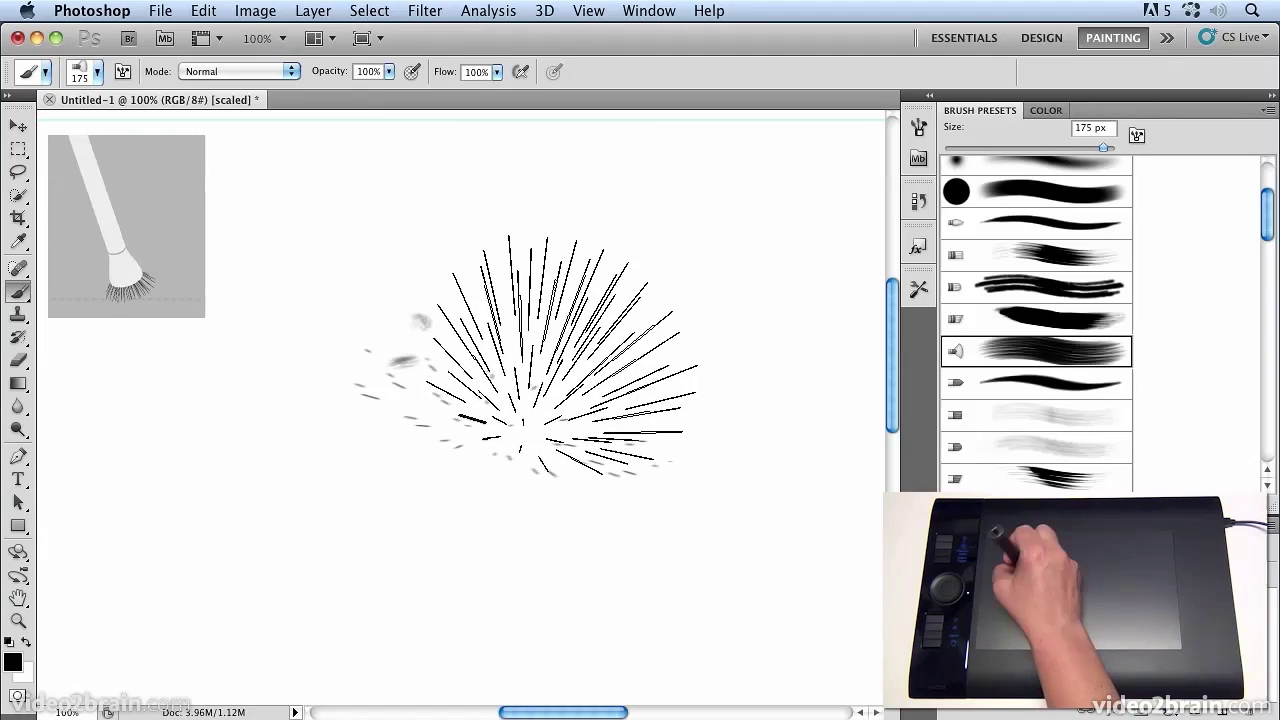
mouse_move(520, 430)
left_mouse_down()
mouse_move(600, 330)
mouse_move(560, 380)
mouse_move(620, 400)
mouse_move(560, 330)
mouse_move(543, 514)
mouse_move(486, 500)
mouse_move(457, 514)
mouse_move(435, 500)
mouse_move(371, 505)
mouse_move(257, 471)
mouse_move(229, 529)
mouse_move(232, 578)
left_mouse_up()
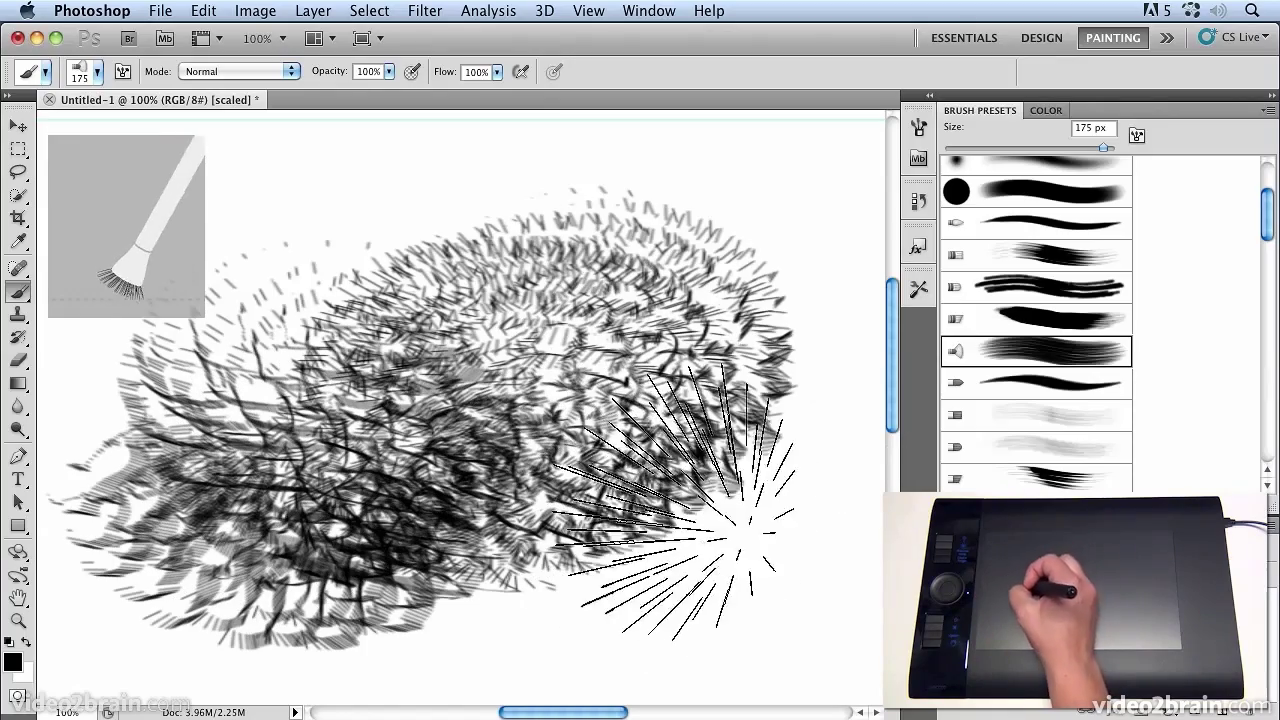
mouse_move(740, 525)
left_mouse_down()
mouse_move(705, 505)
mouse_move(740, 535)
mouse_move(705, 530)
mouse_move(750, 460)
mouse_move(735, 470)
mouse_move(790, 335)
mouse_move(720, 320)
mouse_move(740, 320)
mouse_move(730, 315)
mouse_move(630, 410)
mouse_move(485, 290)
mouse_move(525, 290)
mouse_move(510, 290)
mouse_move(510, 310)
mouse_move(518, 302)
mouse_move(455, 315)
left_mouse_up()
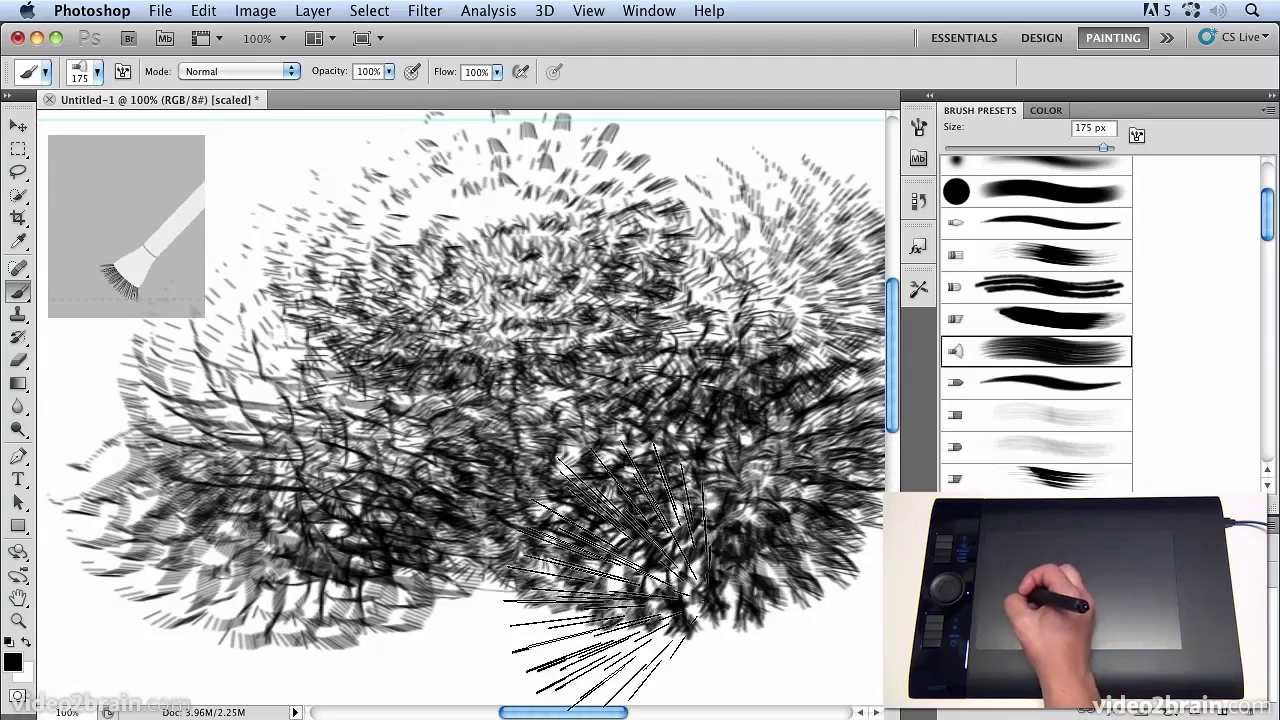
mouse_move(608, 575)
left_mouse_down()
mouse_move(650, 410)
mouse_move(650, 520)
mouse_move(635, 420)
mouse_move(595, 430)
left_mouse_up()
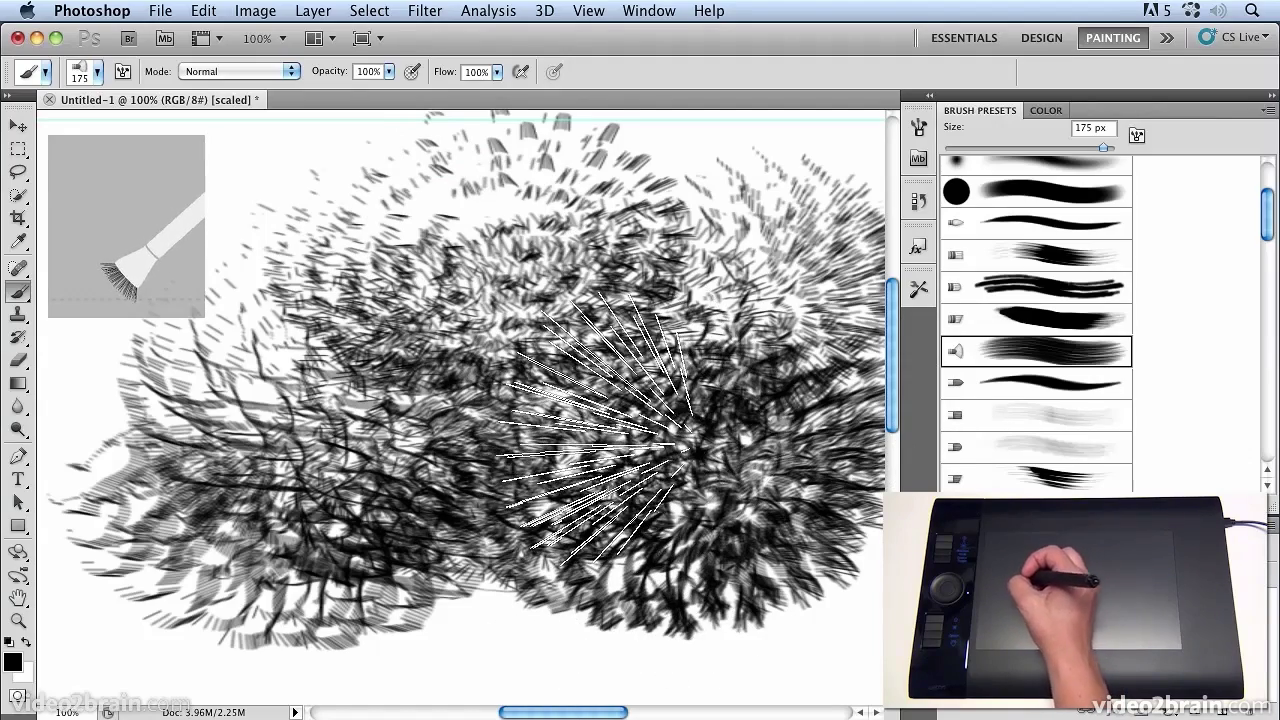
Undo all the fan bristle brush strokes to clear the canvas.
key("alt+super+z")
key("alt+super+z")
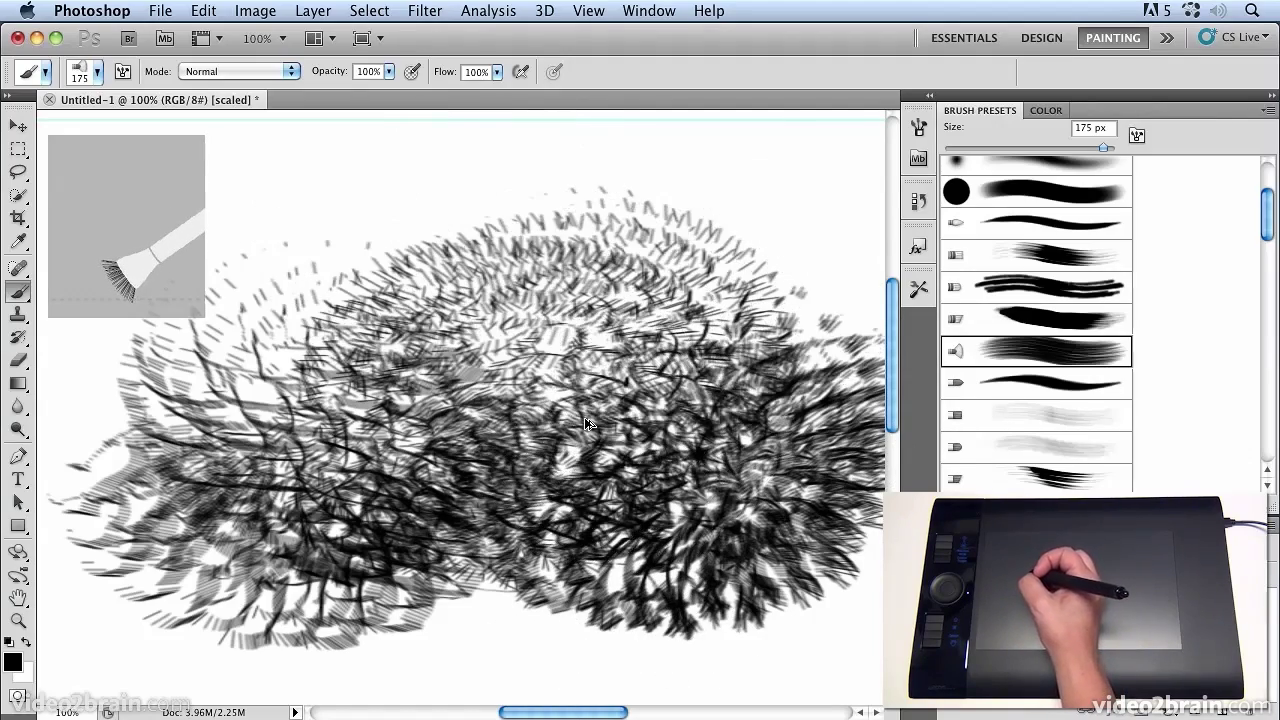
key("ctrl+alt+z")
key("ctrl+alt+z")
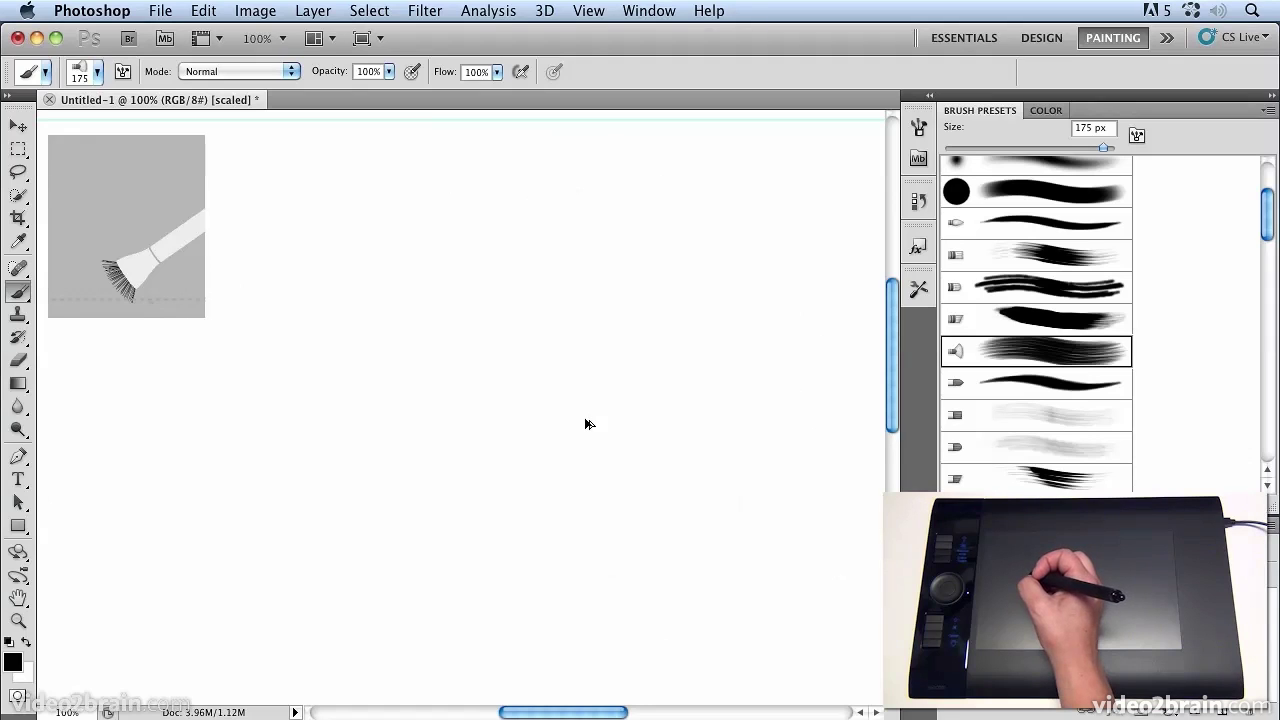
left_click(585, 424)
key("ctrl+z")
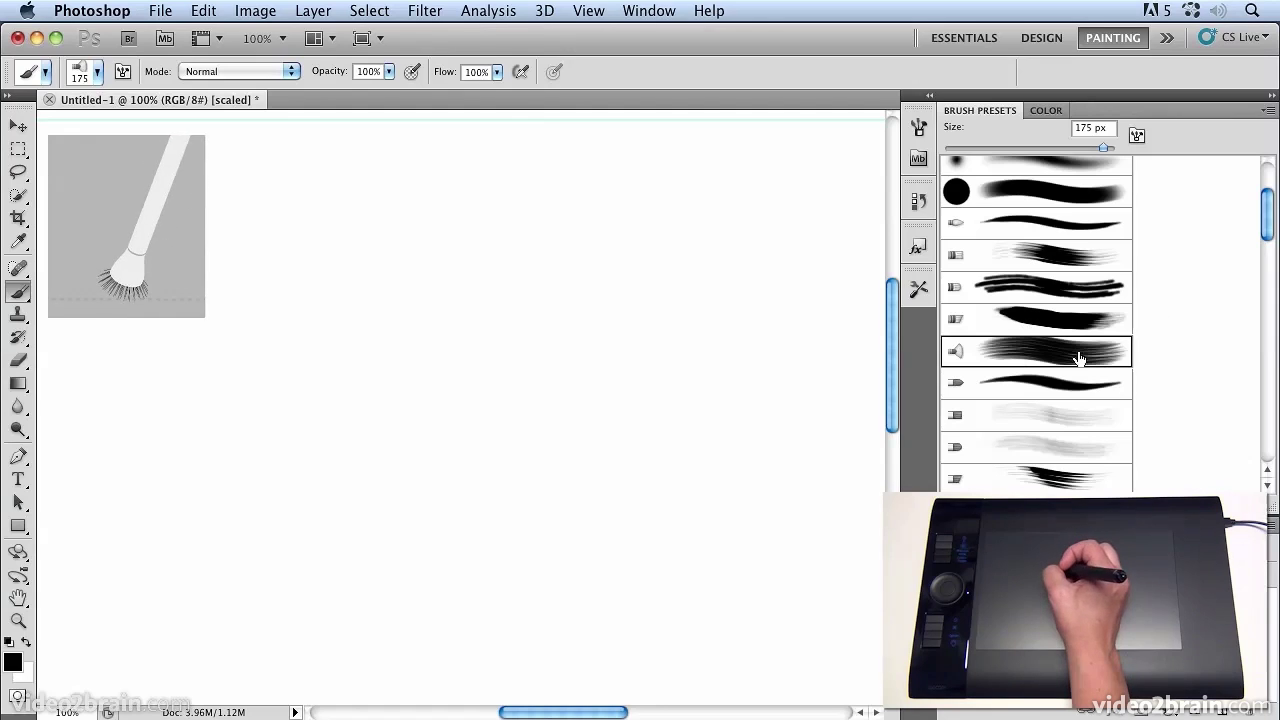
Select the angled bristle brush preset above the fan brush, set the Art Pen's tilt sensitivity to High and return to Photoshop.
left_click(1050, 320)
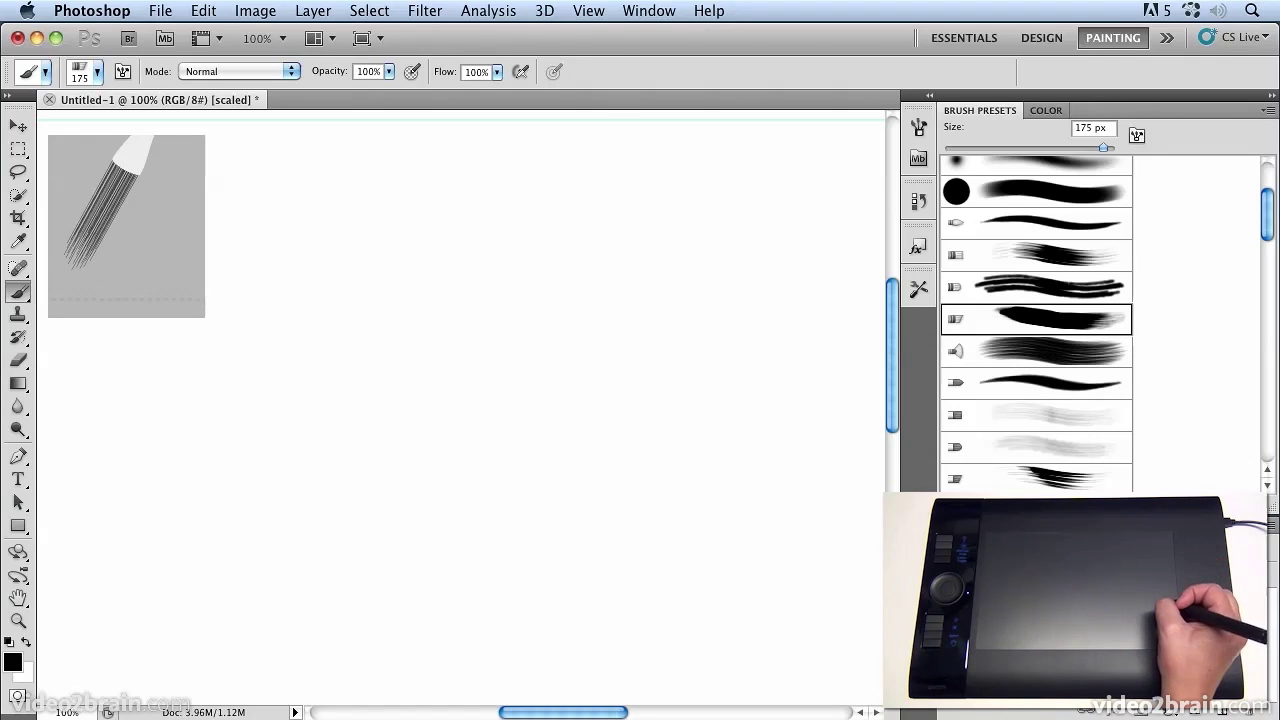
key("super+Tab")
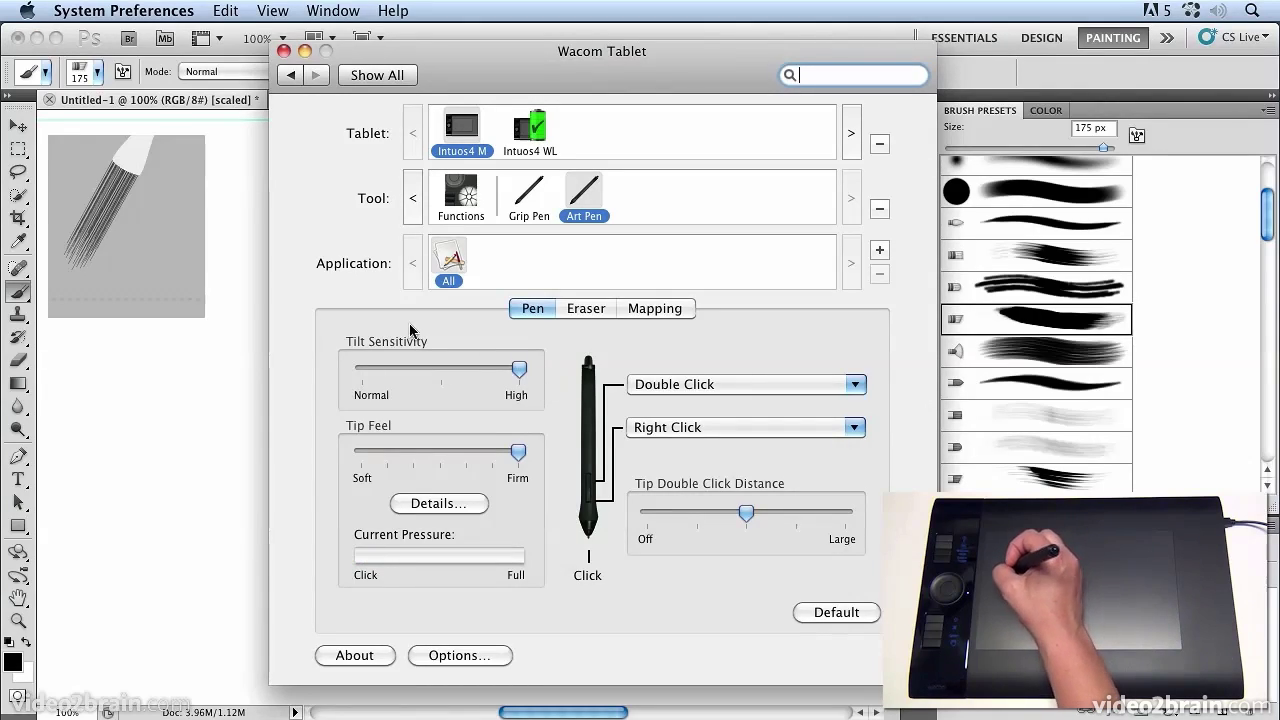
left_click(155, 103)
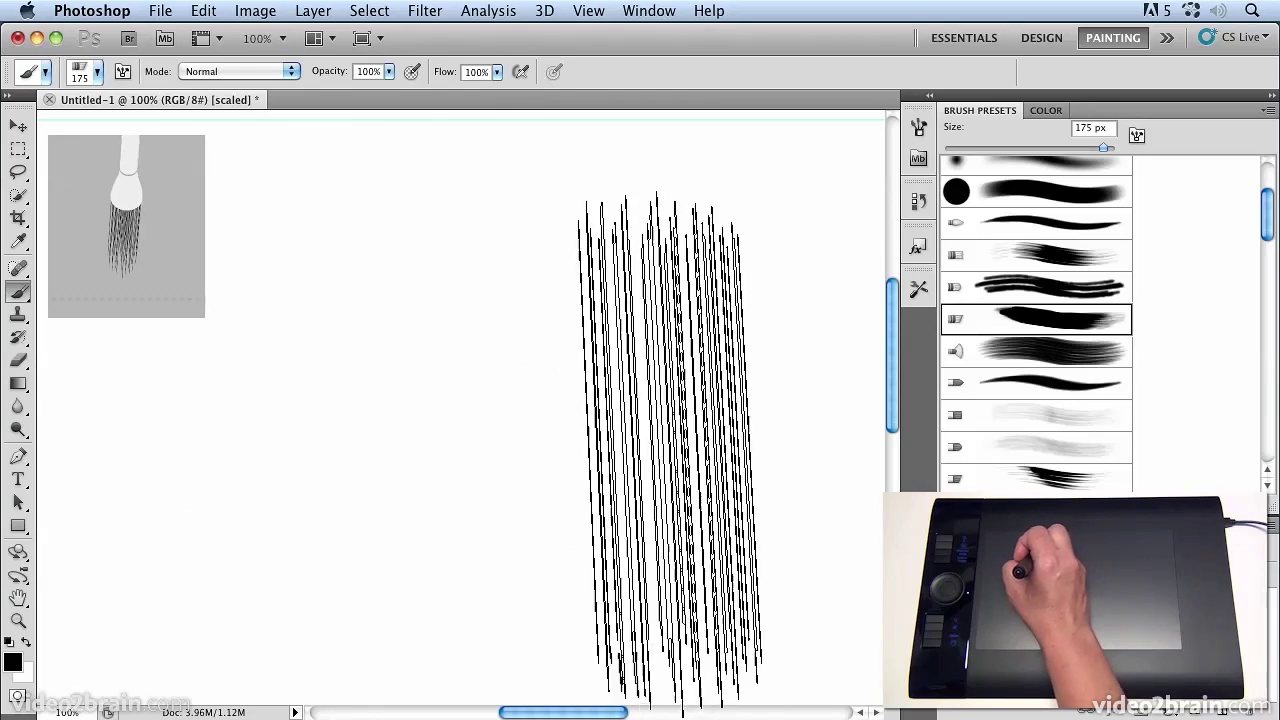
Reduce the angled bristle brush to 80 px.
key("bracketleft")
key("bracketleft")
key("bracketleft")
key("bracketleft")
key("bracketleft")
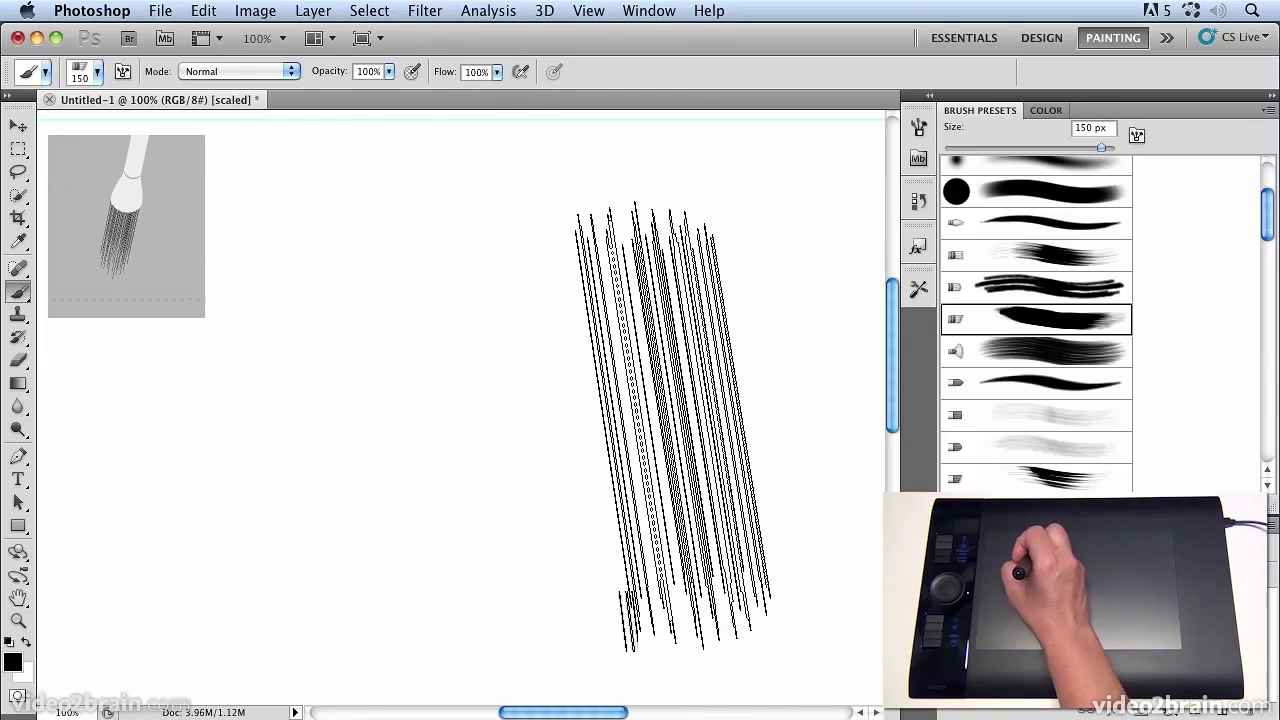
Paint a broad, dense black test stroke across the canvas with the angled bristle brush and undo it.
mouse_move(649, 346)
left_mouse_down()
mouse_move(662, 352)
mouse_move(643, 356)
mouse_move(778, 296)
mouse_move(541, 328)
left_mouse_up()
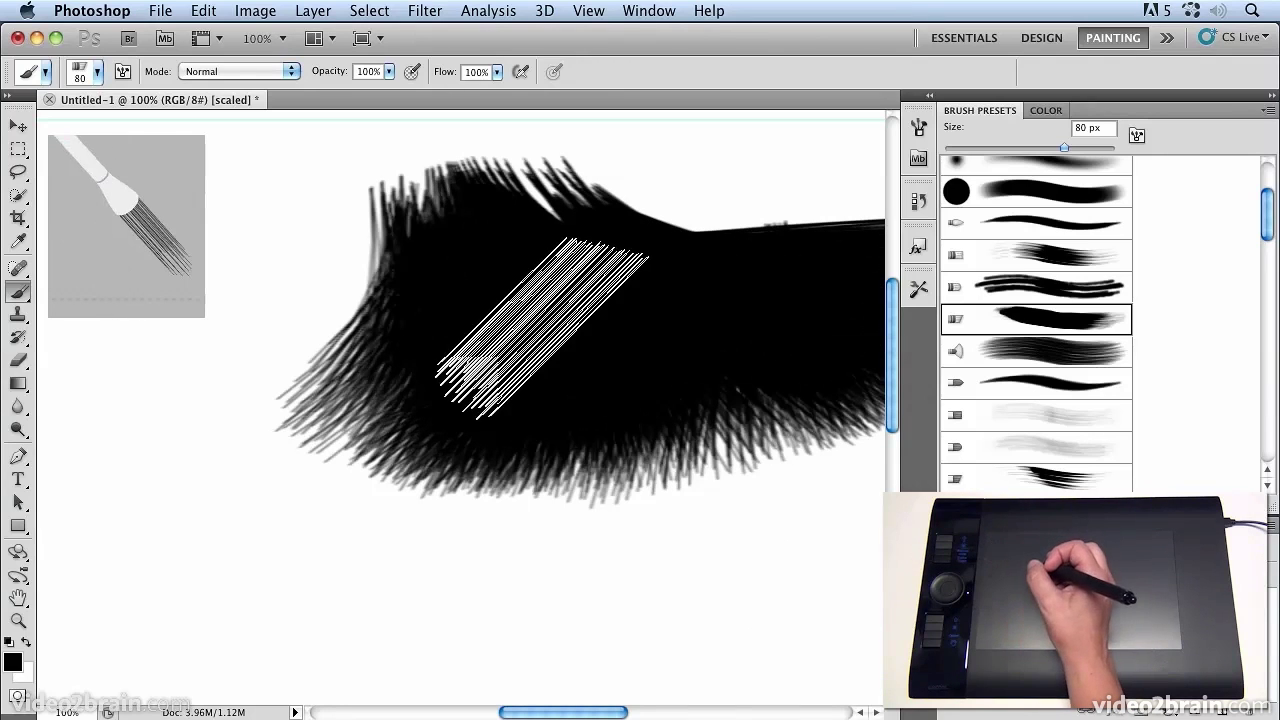
key("alt+super+z")
key("alt+super+z")
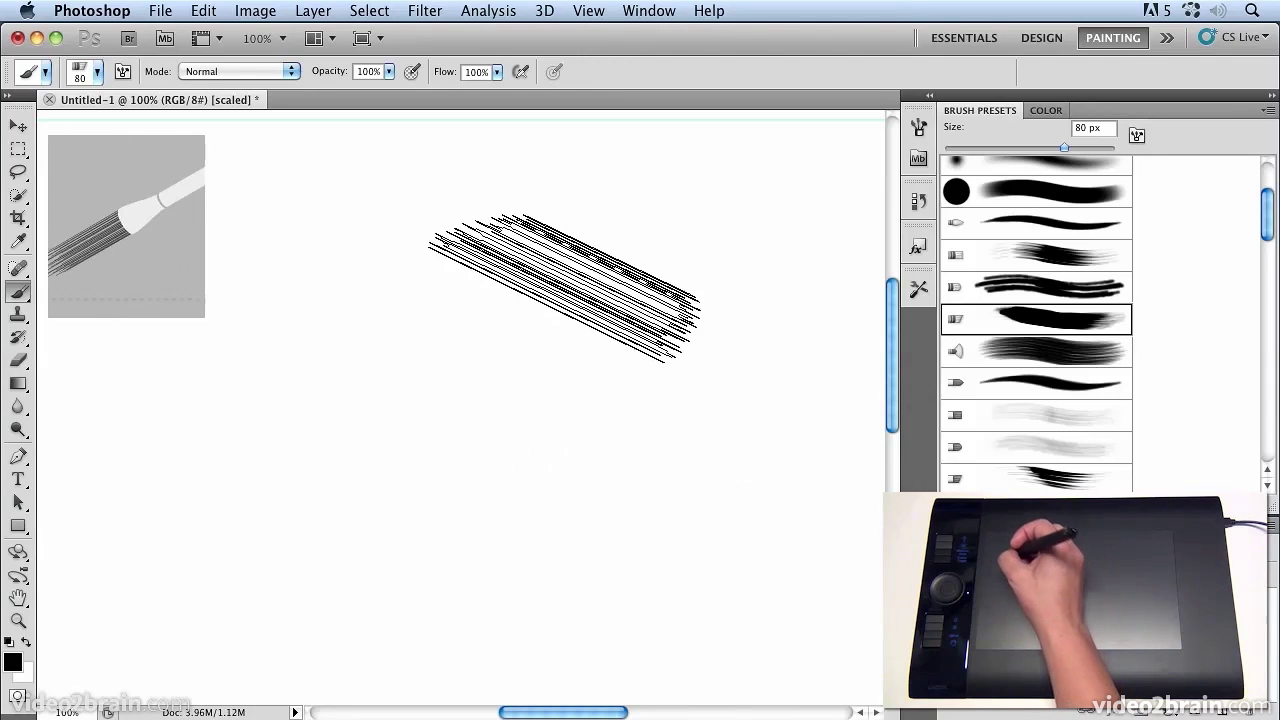
Lower the brush opacity to 29% and paint overlapping translucent strokes that build up dark areas mid-canvas.
left_click(389, 72)
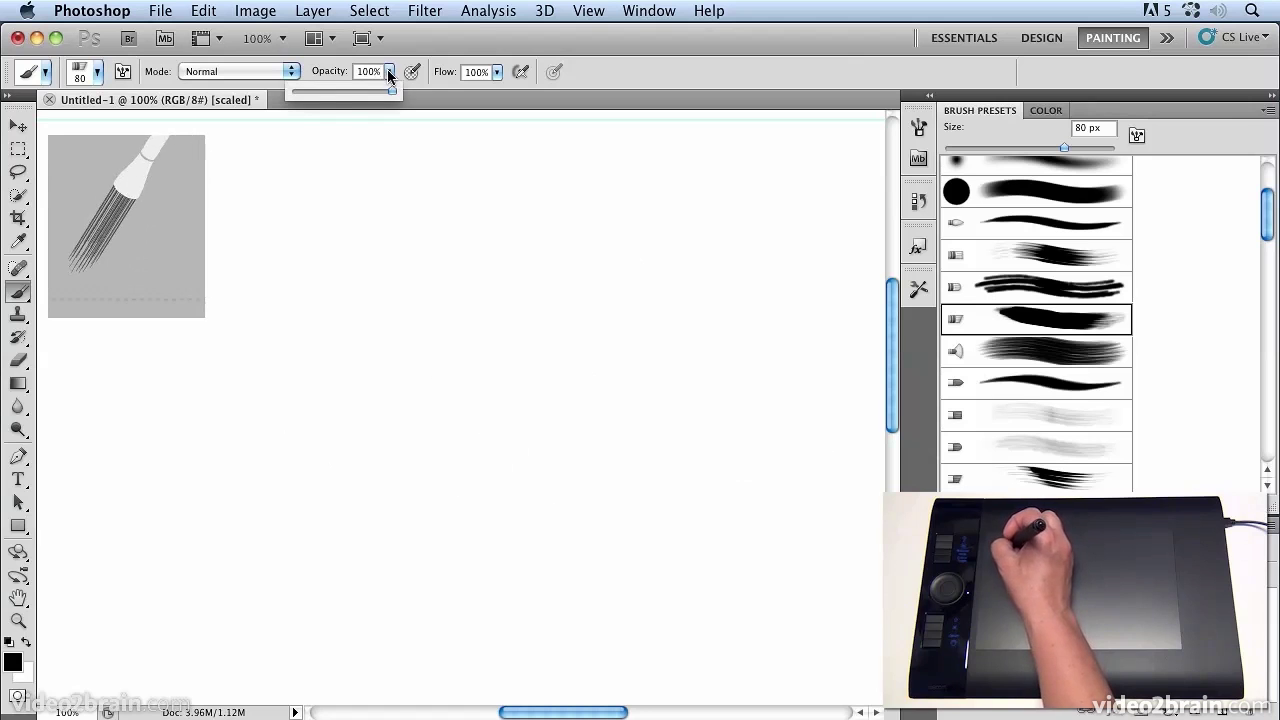
left_click_drag(323, 91, 320, 91)
mouse_move(628, 409)
left_mouse_down()
mouse_move(310, 440)
mouse_move(643, 406)
mouse_move(620, 415)
mouse_move(632, 418)
mouse_move(615, 416)
mouse_move(621, 334)
mouse_move(604, 308)
left_mouse_up()
mouse_move(585, 310)
left_mouse_down()
mouse_move(357, 353)
mouse_move(409, 425)
mouse_move(459, 440)
mouse_move(624, 398)
mouse_move(614, 450)
mouse_move(496, 542)
mouse_move(576, 537)
mouse_move(555, 532)
mouse_move(744, 438)
mouse_move(714, 420)
mouse_move(802, 393)
mouse_move(735, 368)
left_mouse_up()
mouse_move(482, 308)
left_mouse_down()
mouse_move(439, 298)
mouse_move(459, 296)
mouse_move(616, 411)
mouse_move(503, 386)
left_mouse_up()
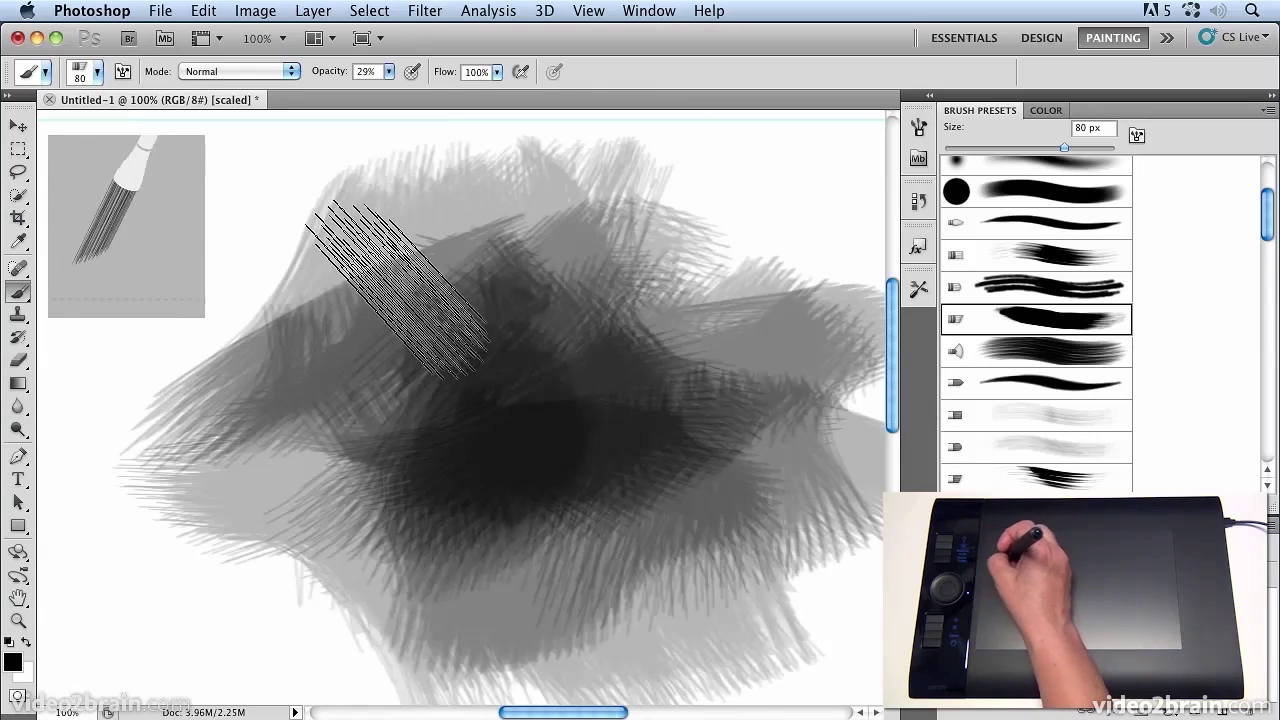
mouse_move(400, 300)
left_mouse_down()
mouse_move(478, 238)
mouse_move(456, 275)
mouse_move(450, 244)
mouse_move(435, 258)
mouse_move(482, 221)
mouse_move(498, 236)
mouse_move(340, 342)
mouse_move(487, 208)
mouse_move(482, 183)
mouse_move(358, 385)
mouse_move(465, 275)
mouse_move(500, 205)
mouse_move(437, 312)
mouse_move(513, 220)
mouse_move(510, 265)
mouse_move(446, 362)
mouse_move(500, 305)
left_mouse_up()
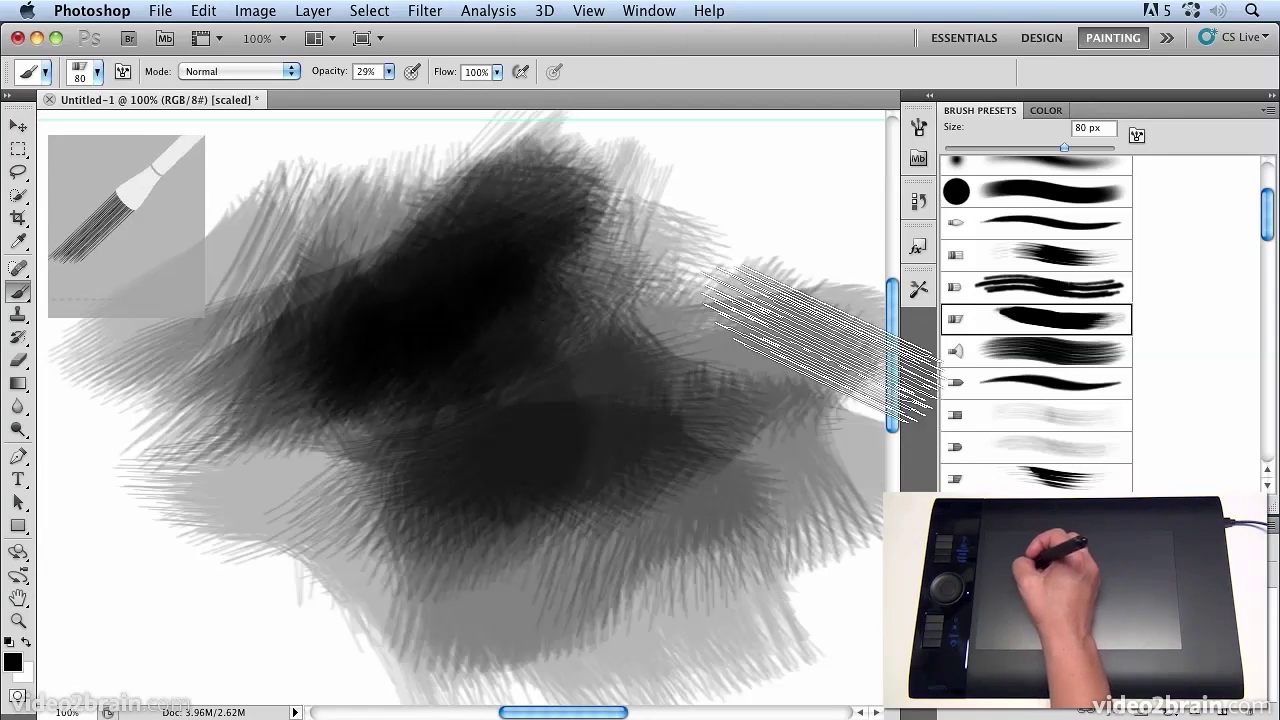
Open the detailed Brush settings for the current bristle brush.
left_click(918, 128)
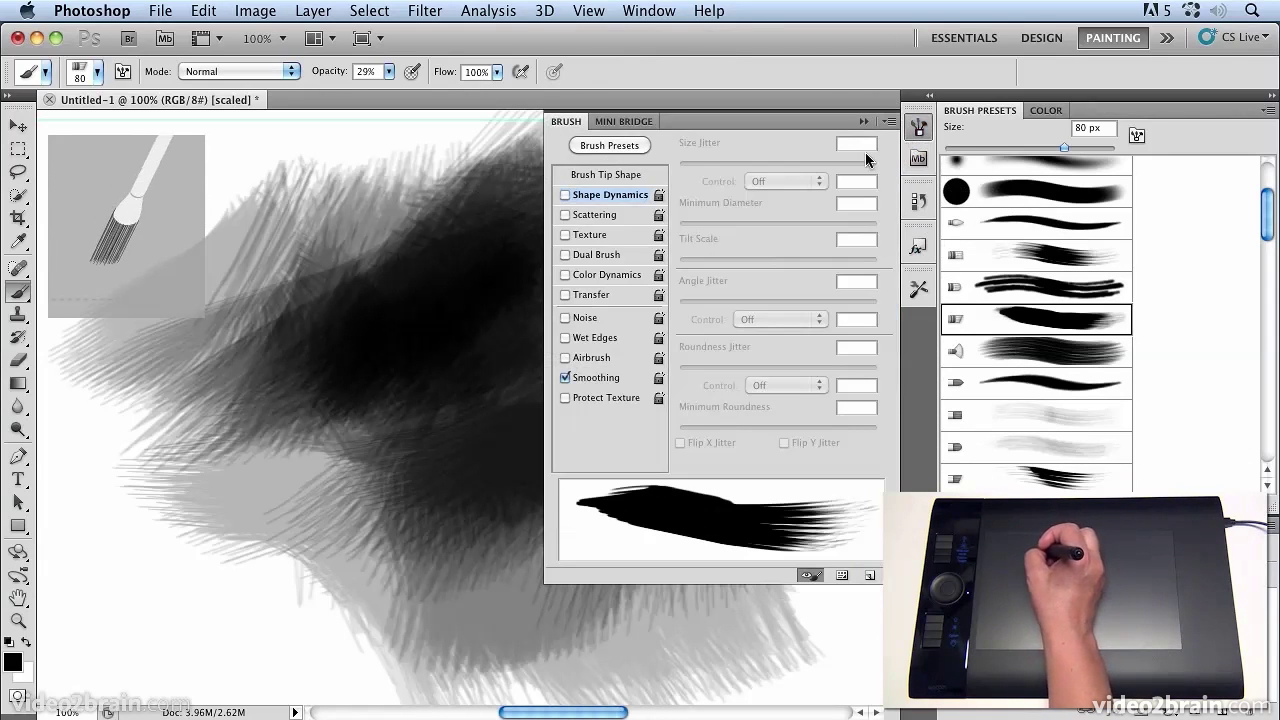